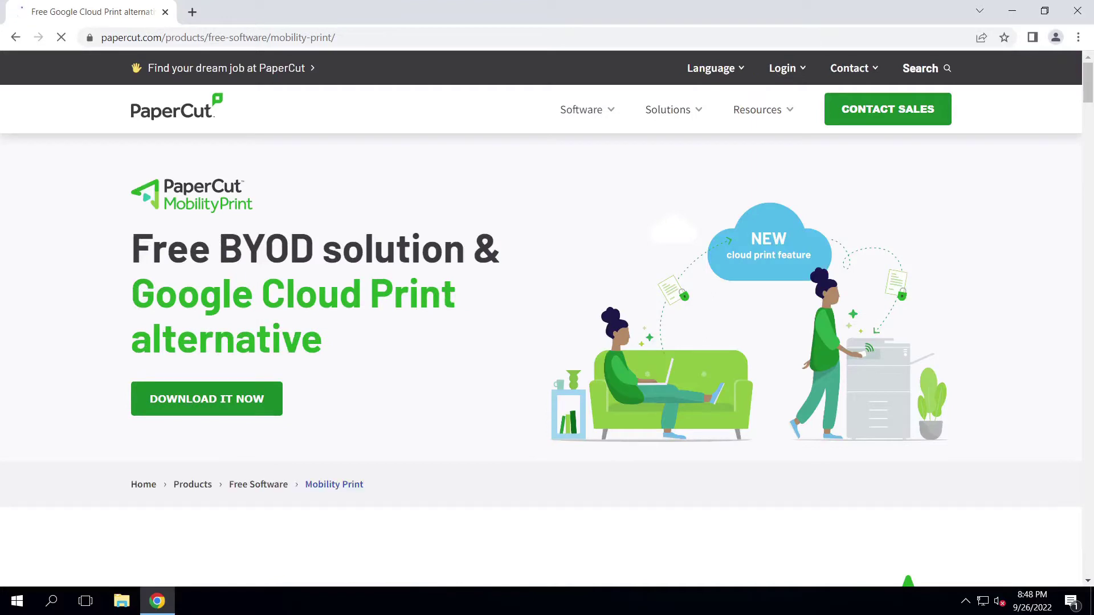
# Step: Download the Windows version of the PaperCut Mobility Print server and launch its installer, closing the browser
pyautogui.click(206, 399)
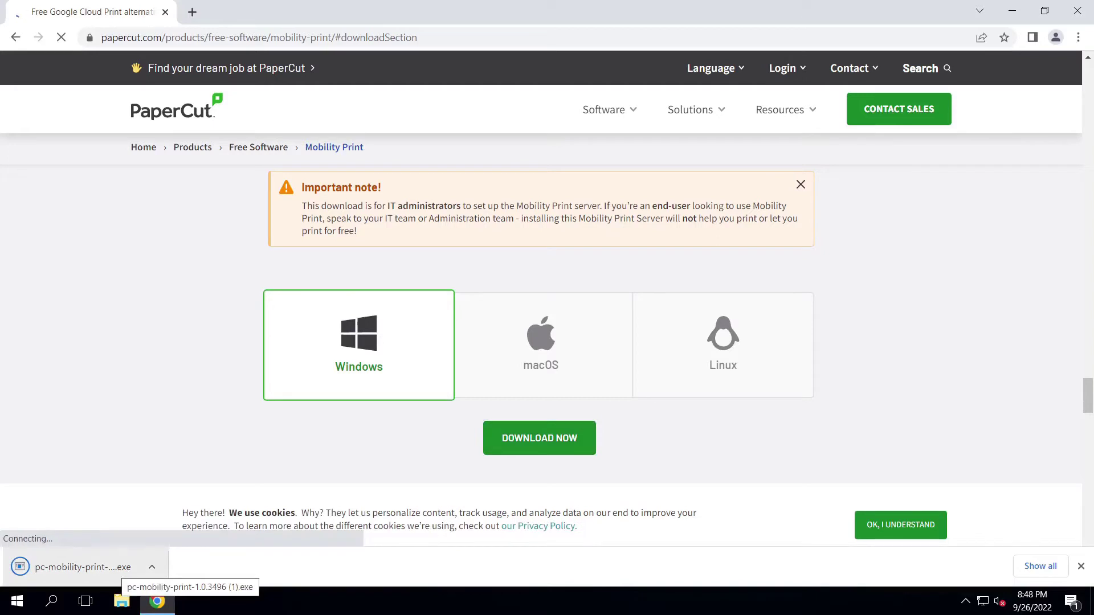
pyautogui.click(121, 568)
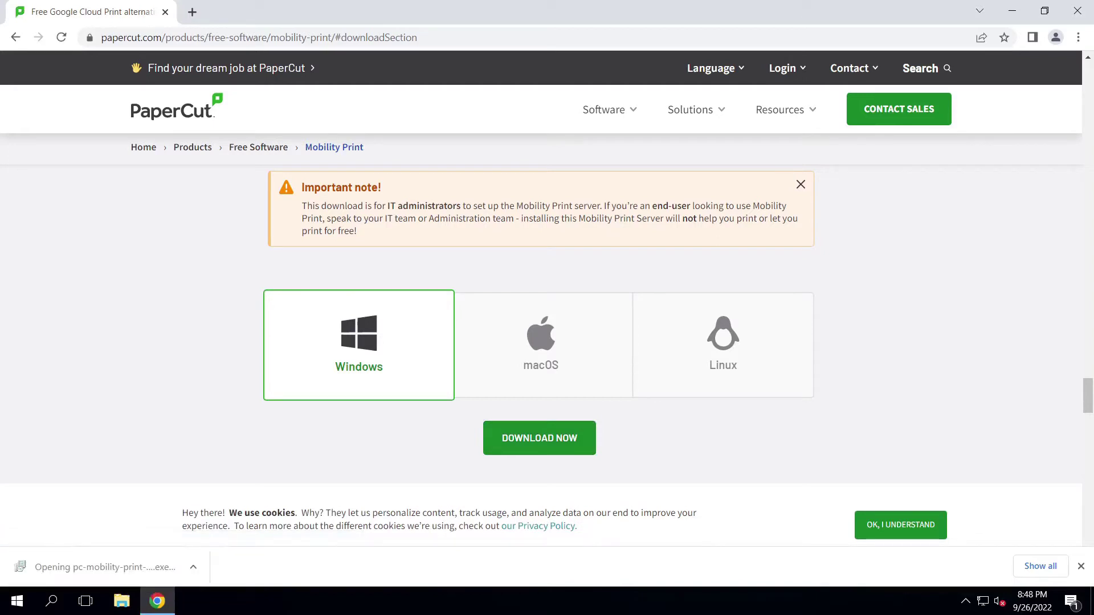
pyautogui.click(1078, 10)
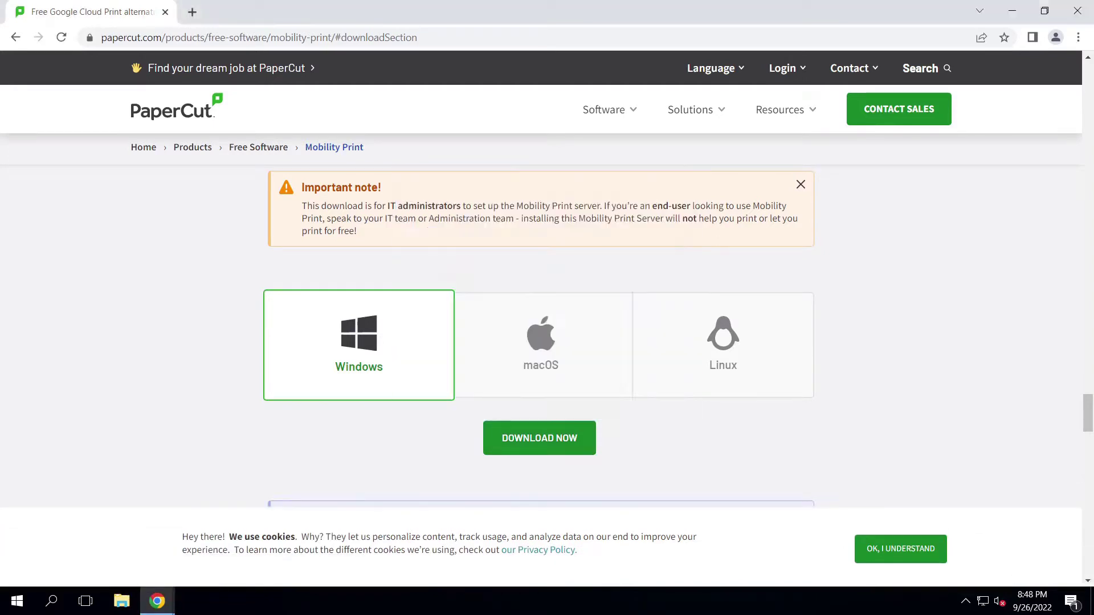
pyautogui.click(27, 107)
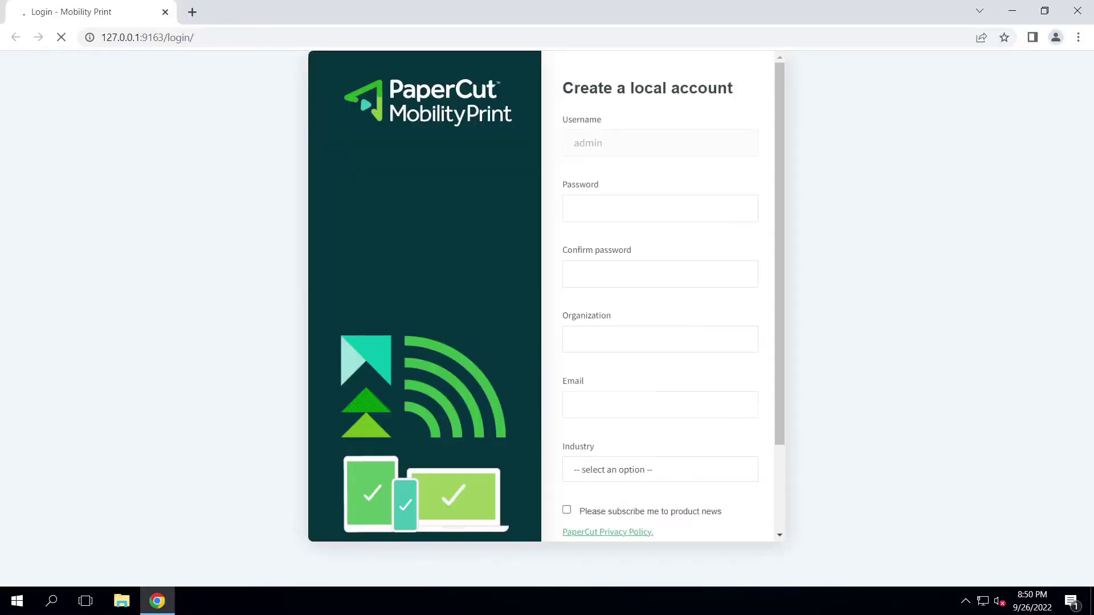
# Step: Create the local admin account with a password, organization uTSPhere, contact email and industry IT, without saving the password in the browser
pyautogui.click(604, 208)
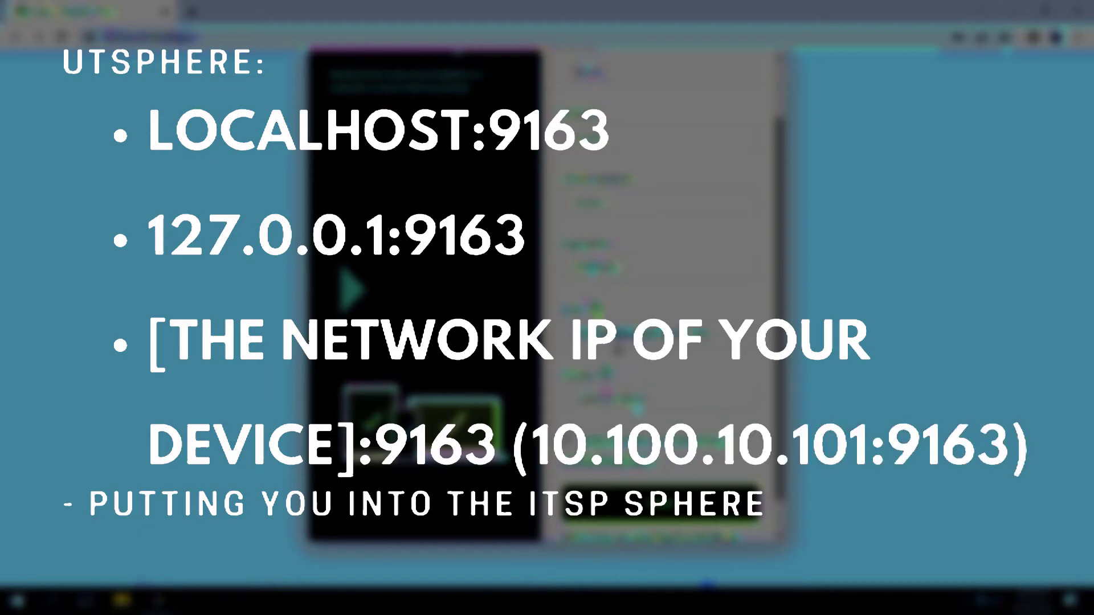
pyautogui.click(636, 406)
pyautogui.scroll(-3, 638, 323)
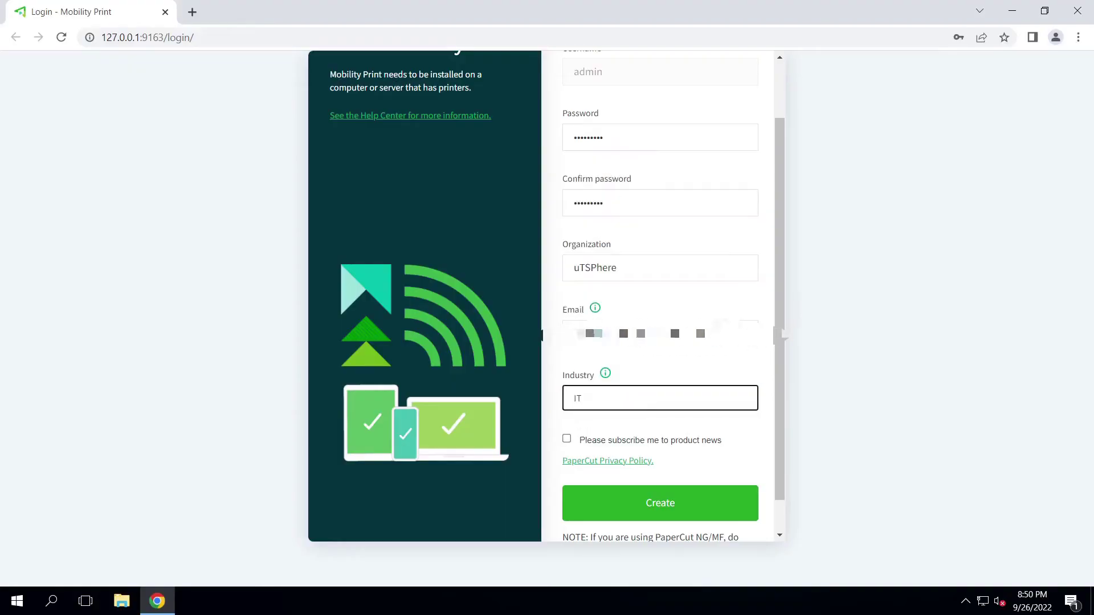
pyautogui.scroll(-1, 664, 495)
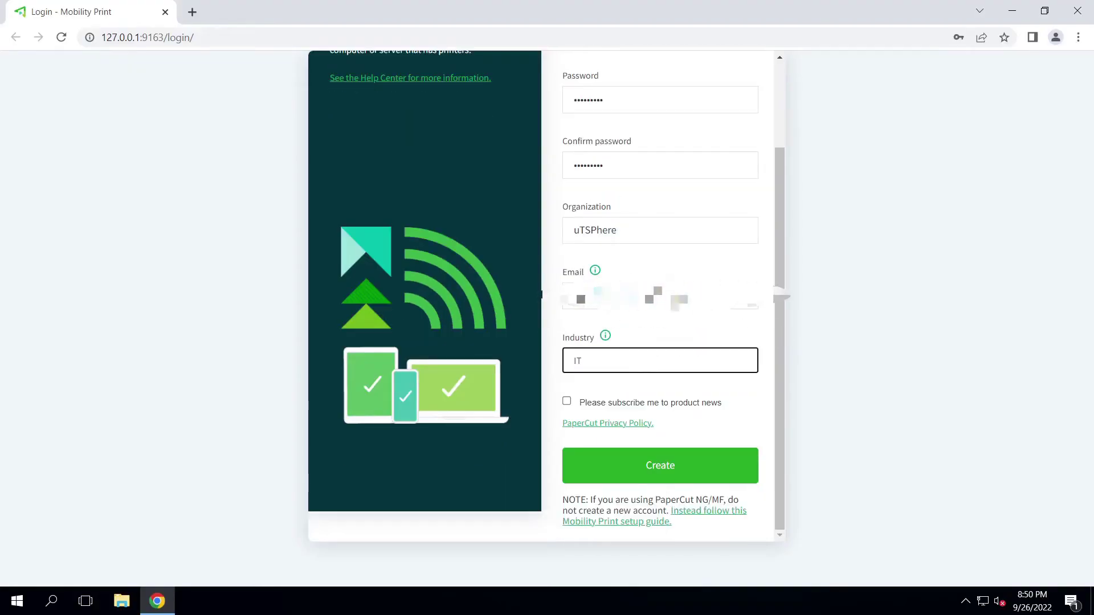
pyautogui.click(662, 467)
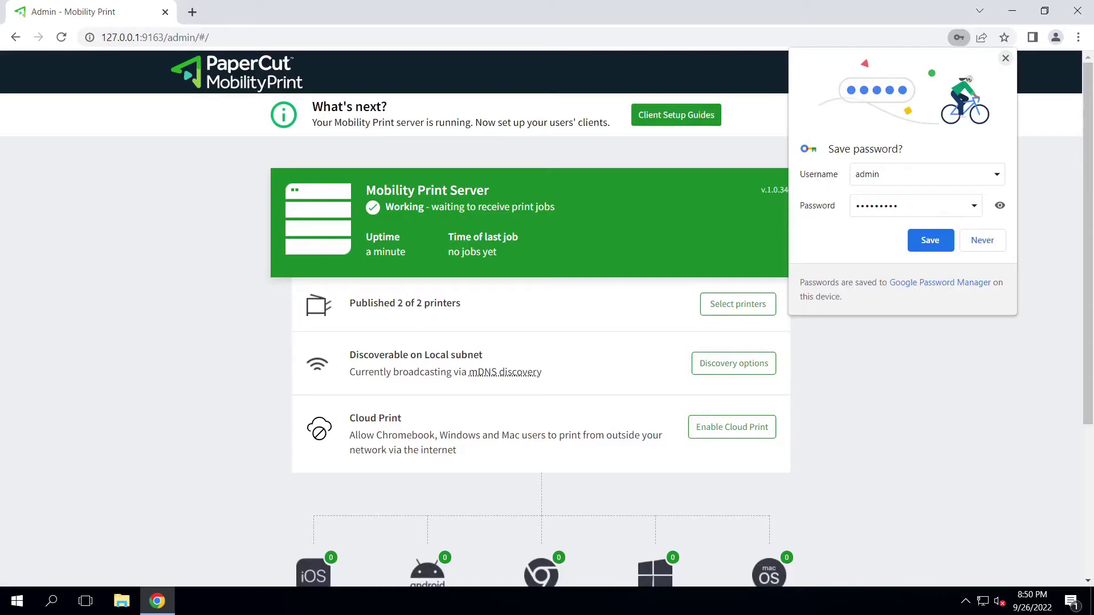
pyautogui.click(1004, 58)
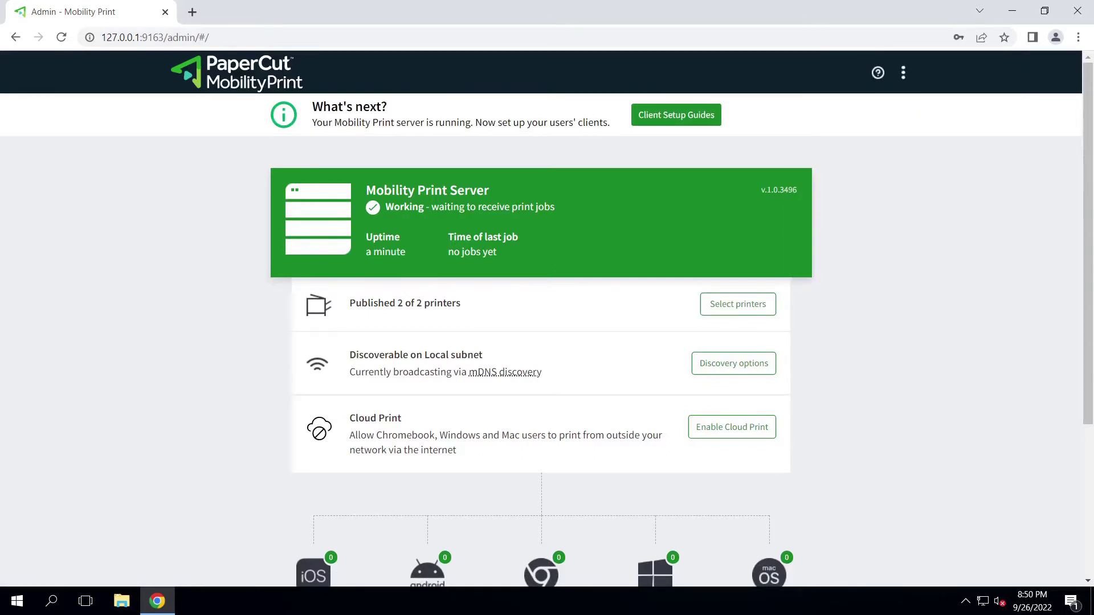
# Step: Review the printers published by the Mobility Print server and enable Cloud Print
pyautogui.click(738, 303)
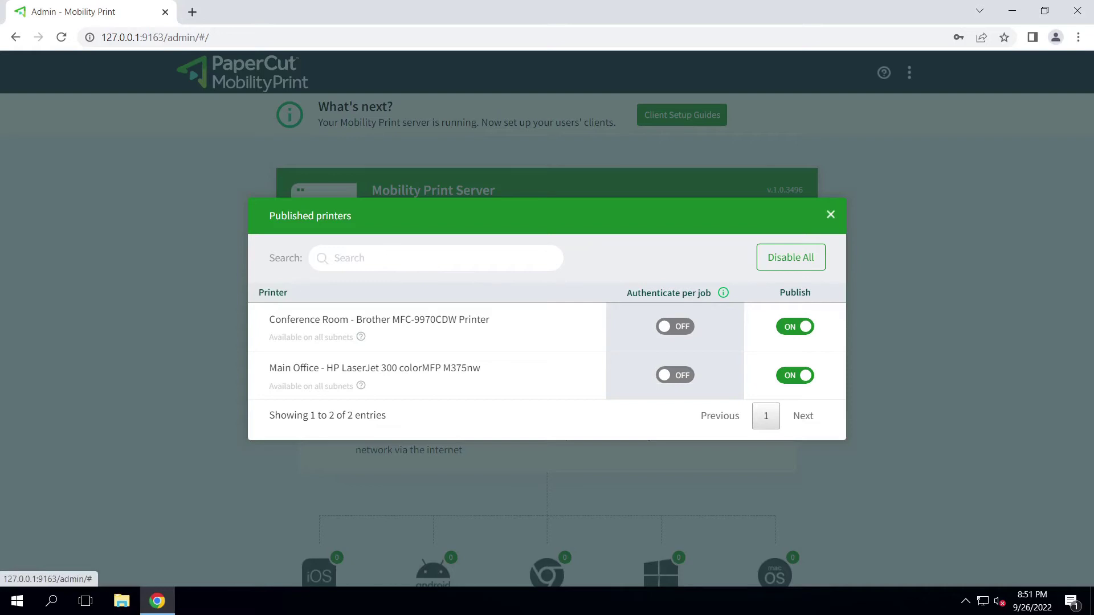
pyautogui.click(831, 214)
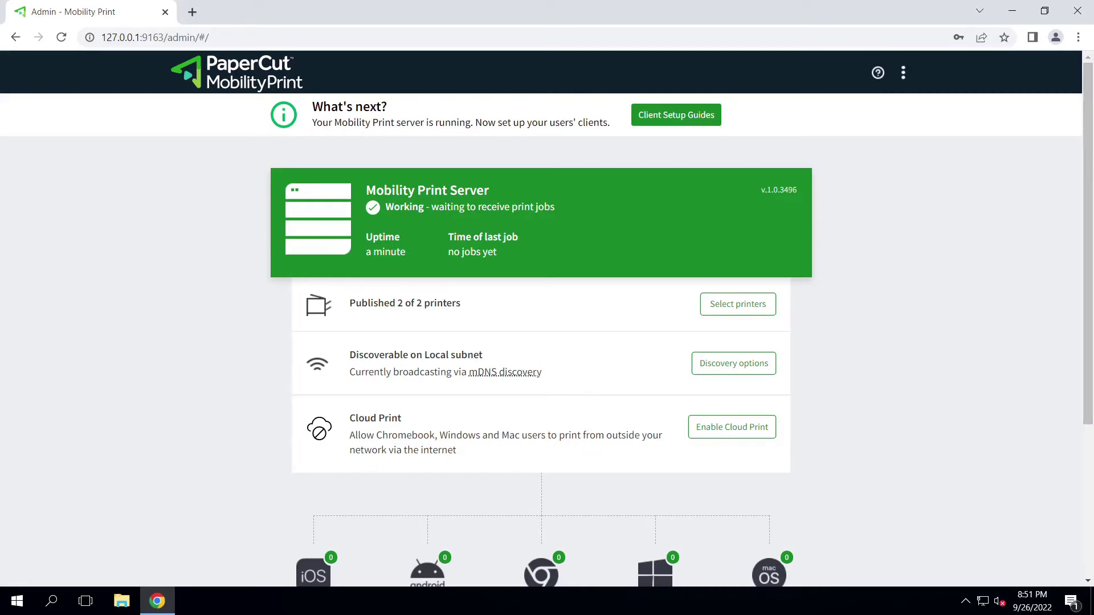
pyautogui.scroll(-1, 546, 319)
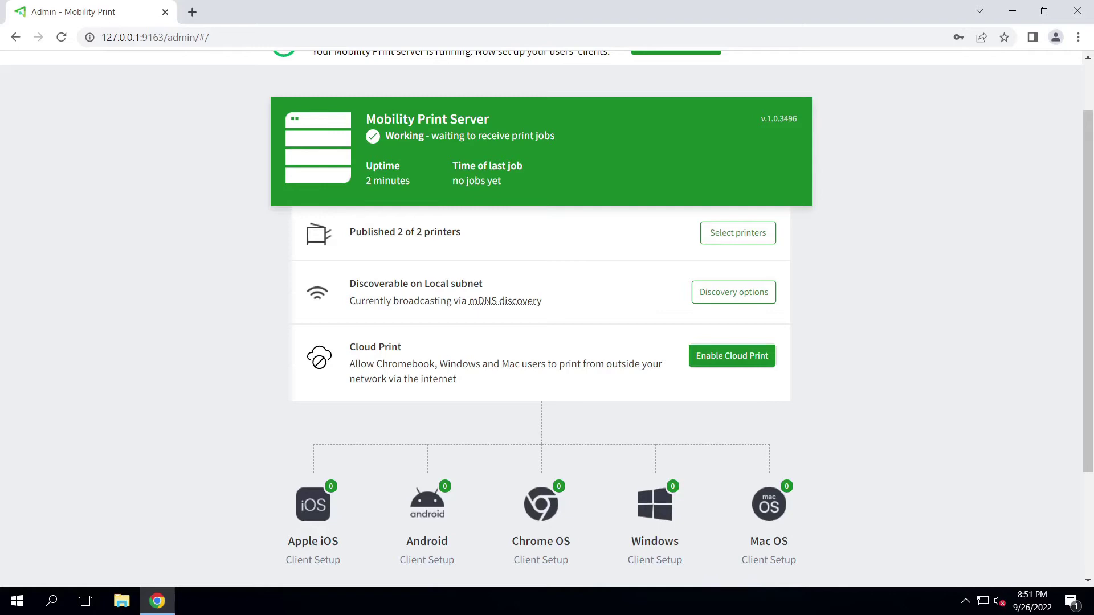
pyautogui.click(732, 356)
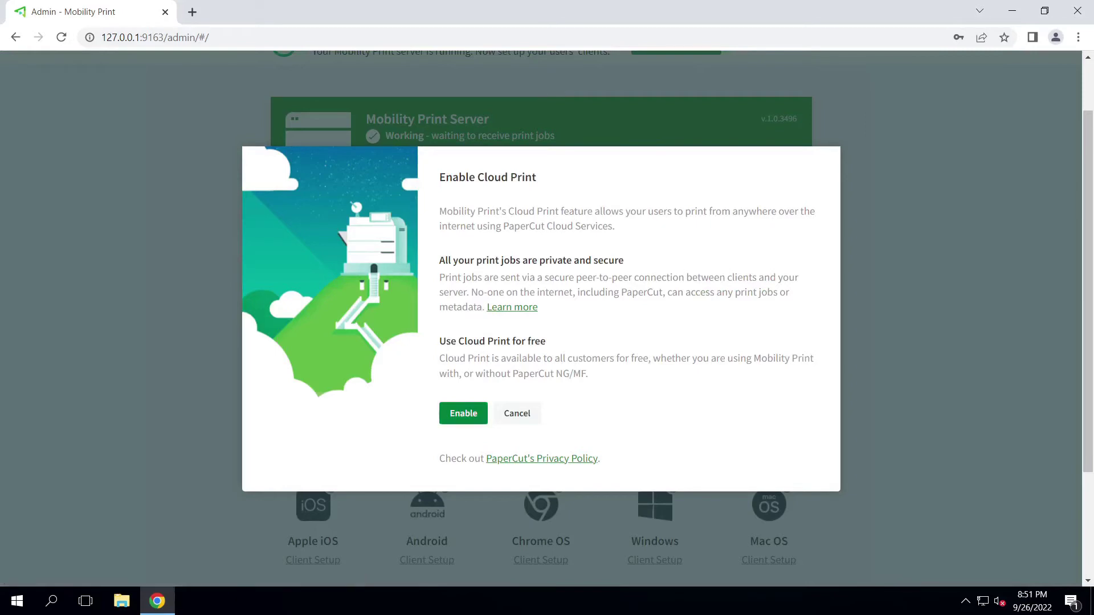
pyautogui.click(463, 413)
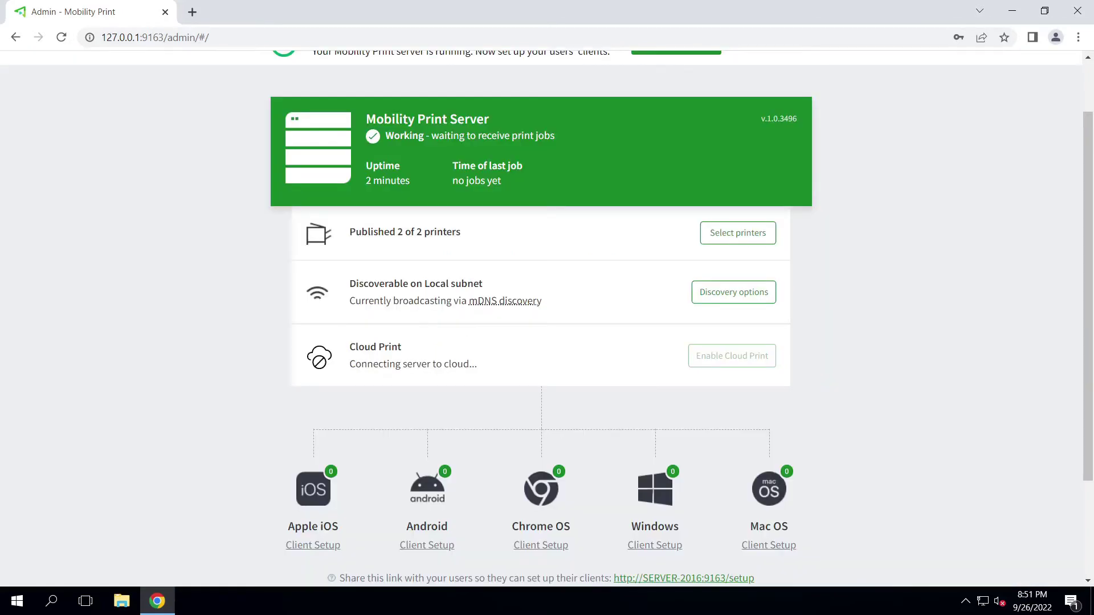
# Step: Copy the address of the client setup link meant for sharing with users
pyautogui.scroll(-1, 541, 319)
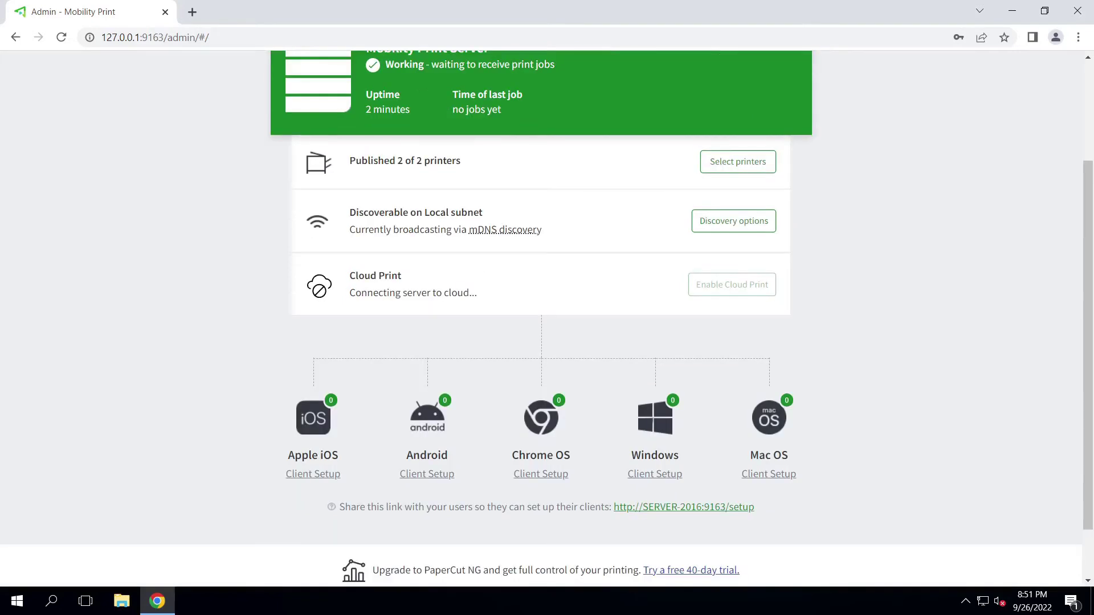
pyautogui.scroll(-1, 541, 319)
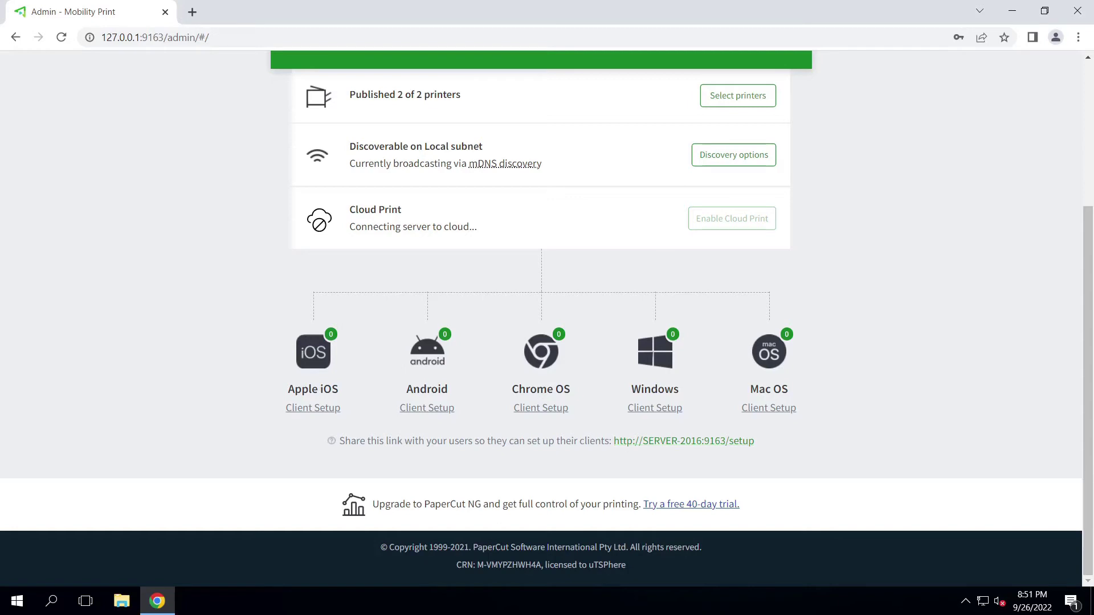
pyautogui.rightClick(677, 443)
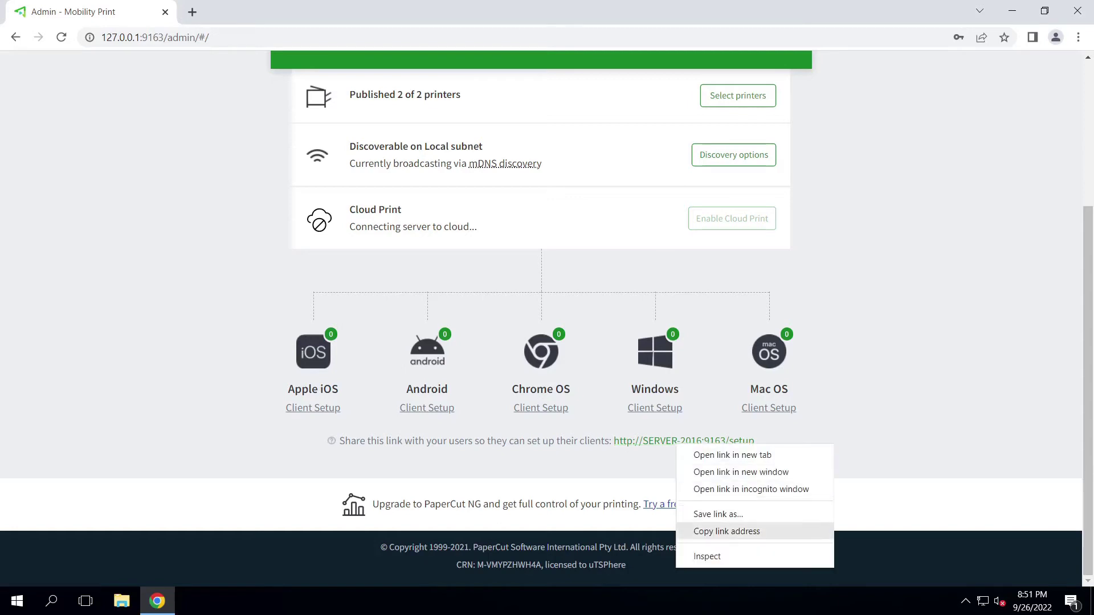
pyautogui.click(726, 531)
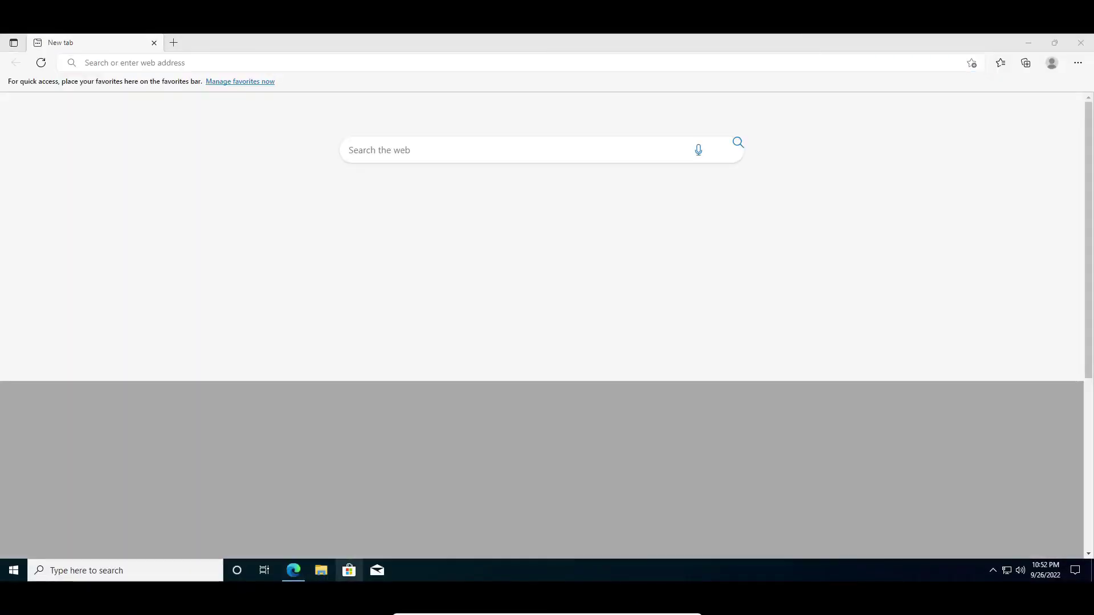
# Step: Switch to the Windows 10 client and unpin Microsoft Store from its taskbar
pyautogui.rightClick(349, 571)
pyautogui.click(349, 544)
pyautogui.rightClick(349, 572)
pyautogui.click(342, 62)
pyautogui.hotkey('ctrl', 'v')
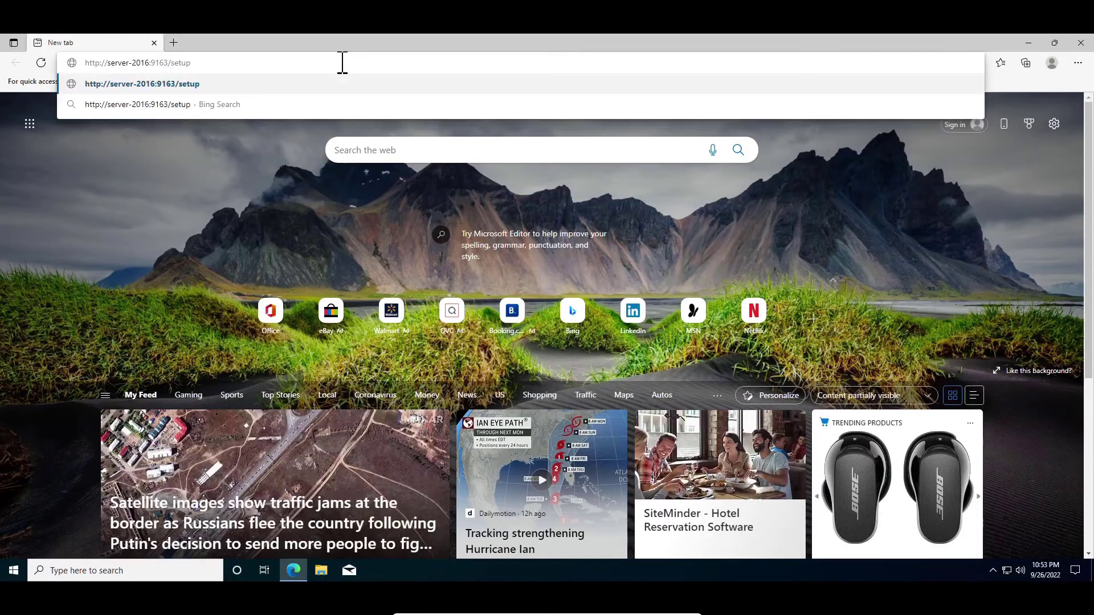
pyautogui.press('Return')
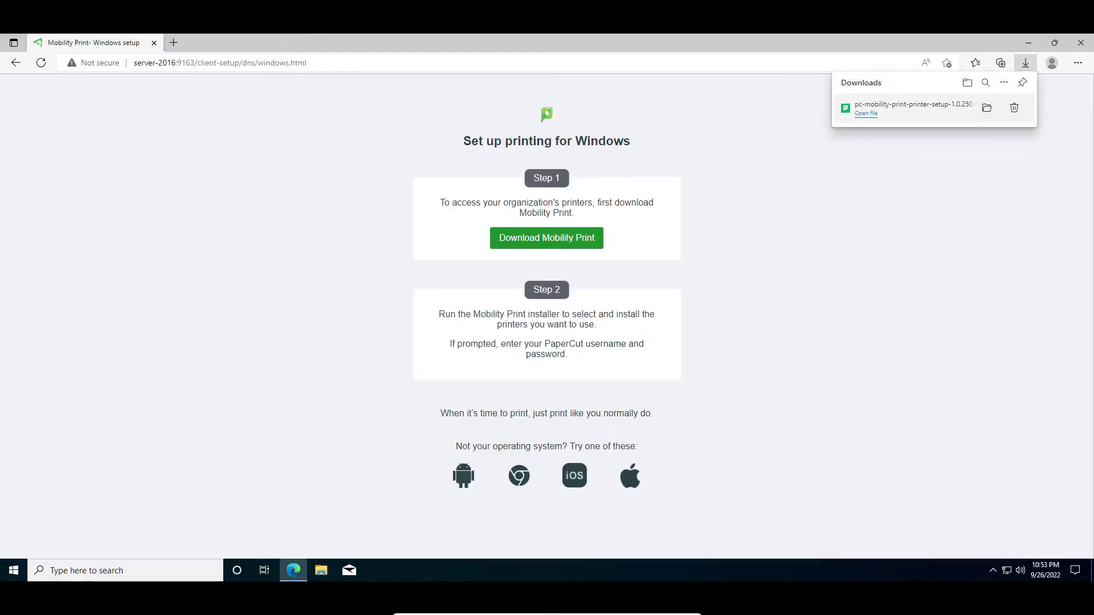
# Step: Run the downloaded pc-mobility-print-printer-setup-1.0.250 (1).exe and advance the wizard to printer selection
pyautogui.click(866, 113)
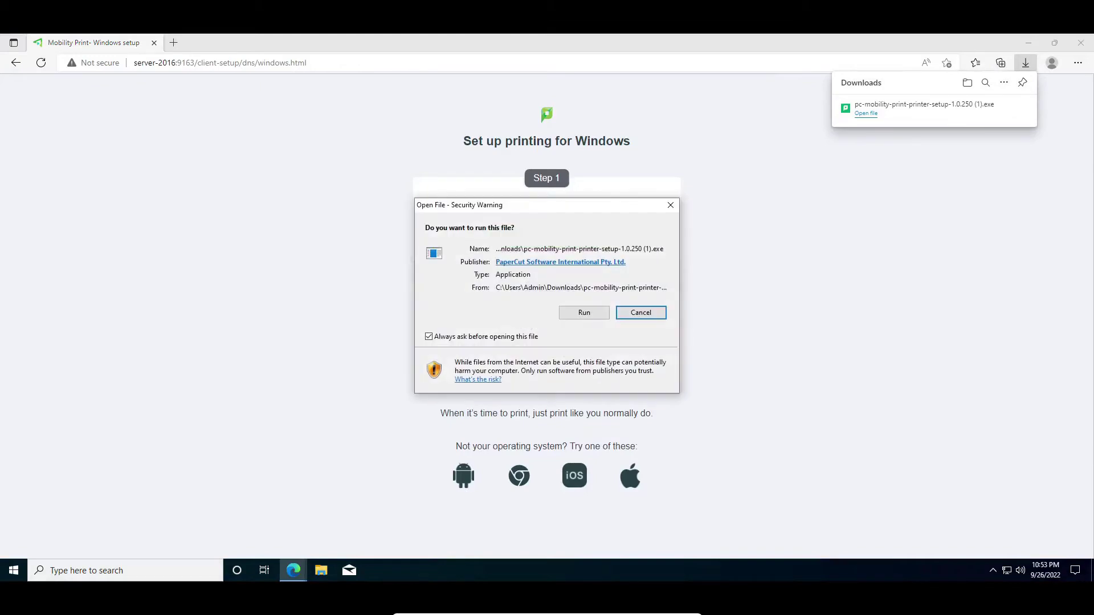
pyautogui.click(581, 313)
pyautogui.click(610, 392)
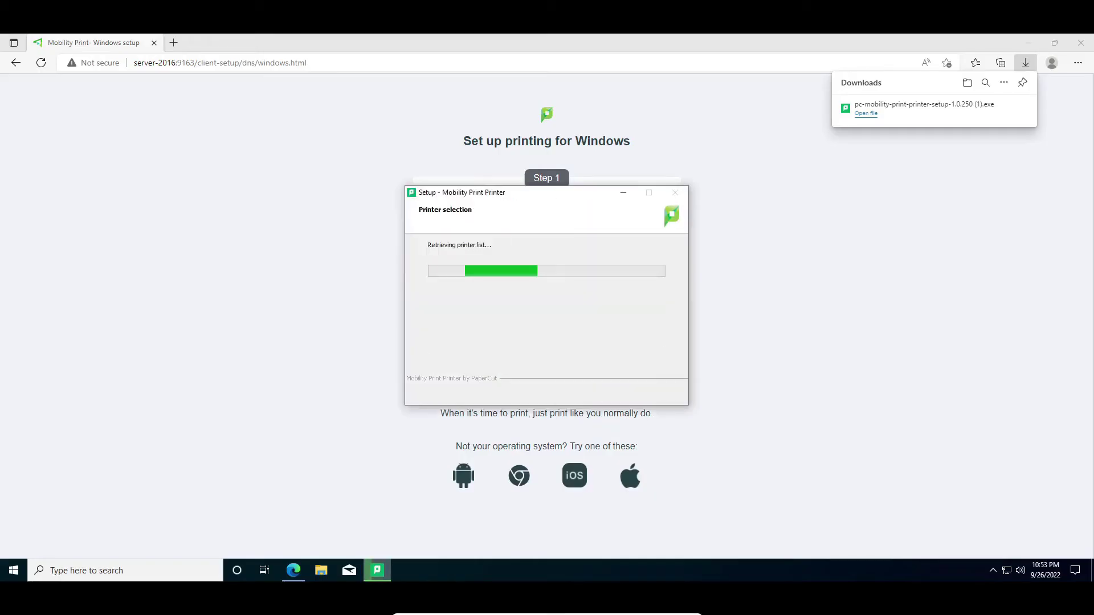
# Step: Search Windows for Control Panel and open its recent Devices and Printers page
pyautogui.click(118, 571)
pyautogui.write('c')
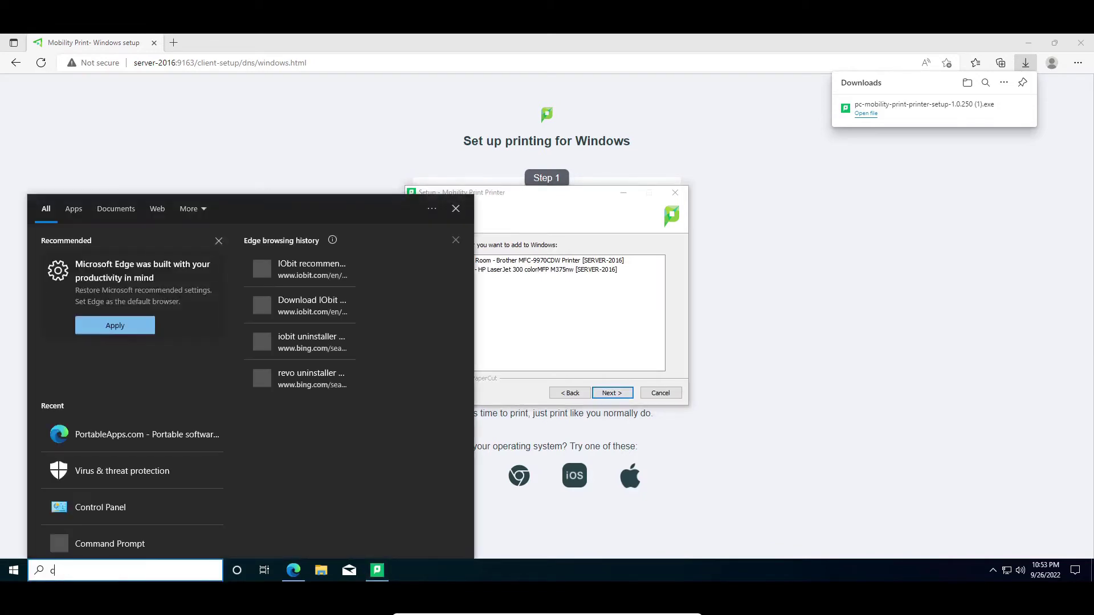
pyautogui.write('ontrol')
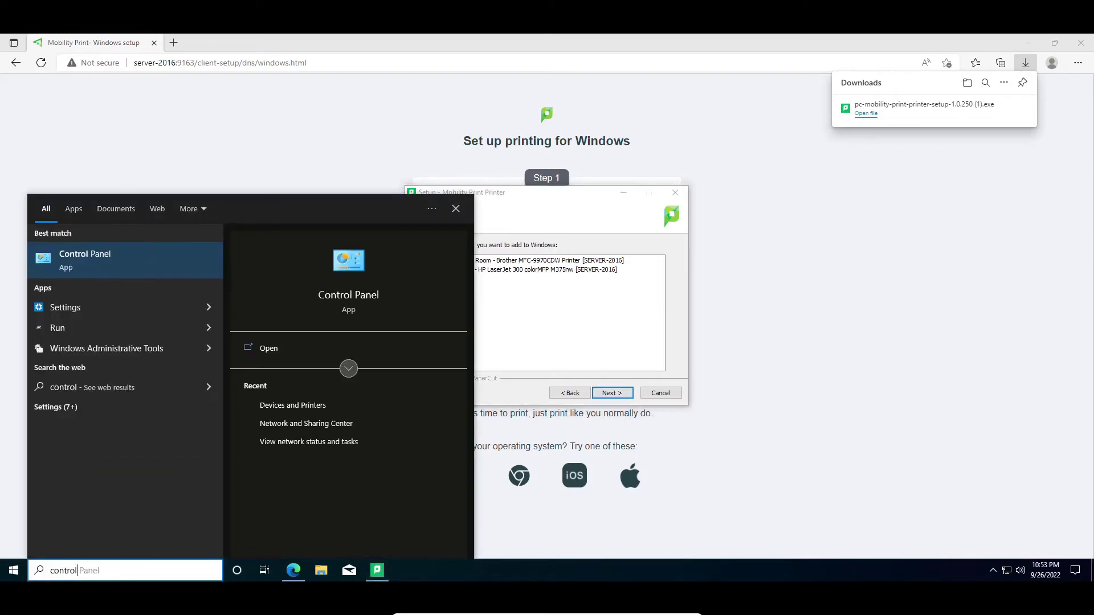
pyautogui.press('Right')
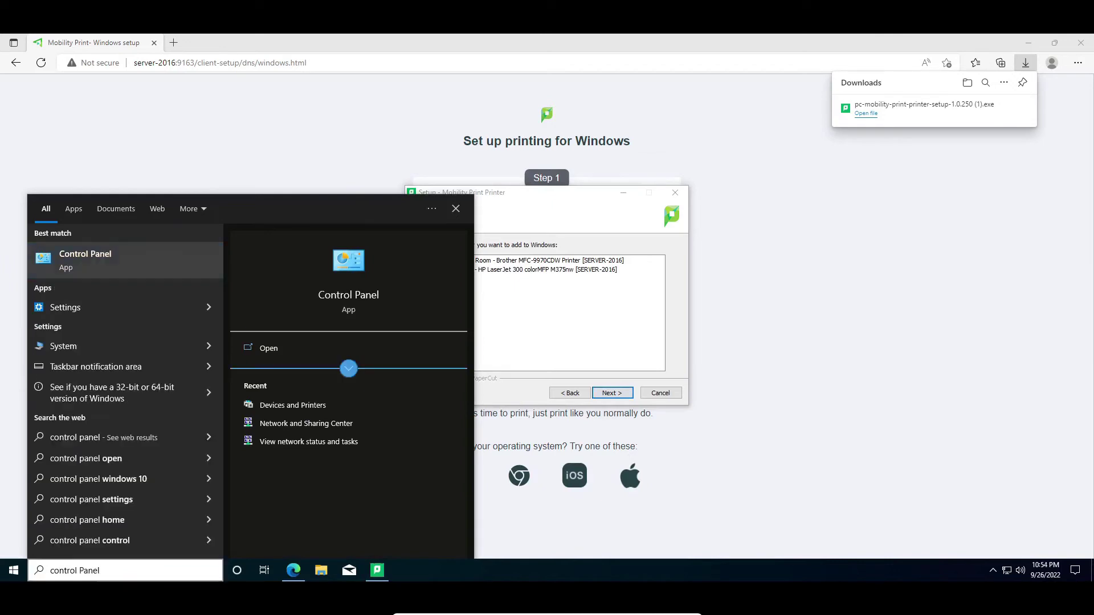
pyautogui.press('Down')
pyautogui.press('Return')
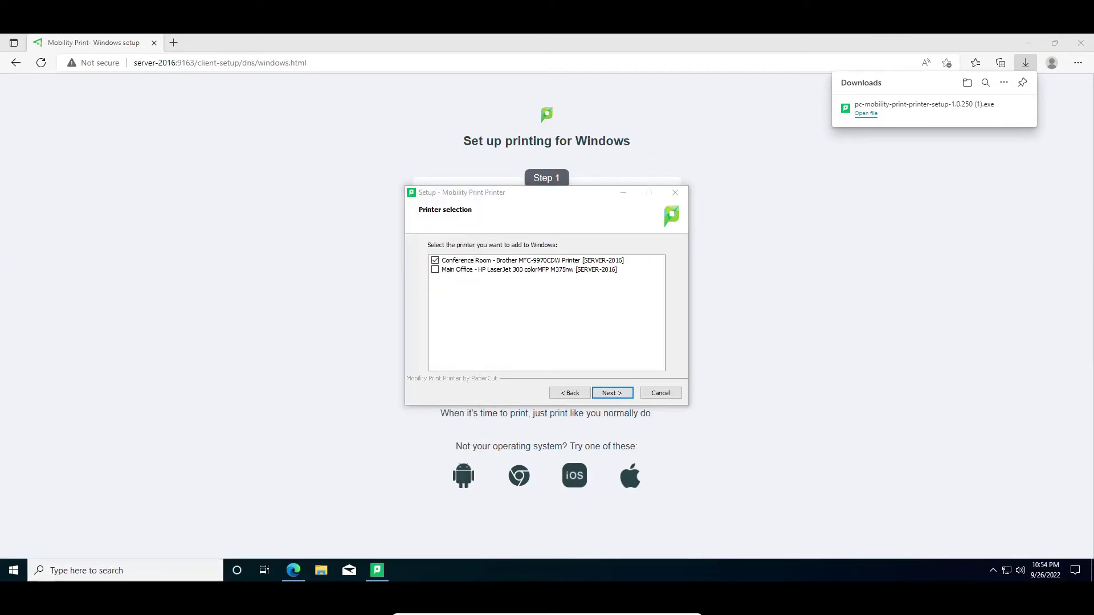
# Step: Arrange Devices and Printers on the left half of the screen beside the printer setup wizard, with the browser minimized
pyautogui.press('super+Left')
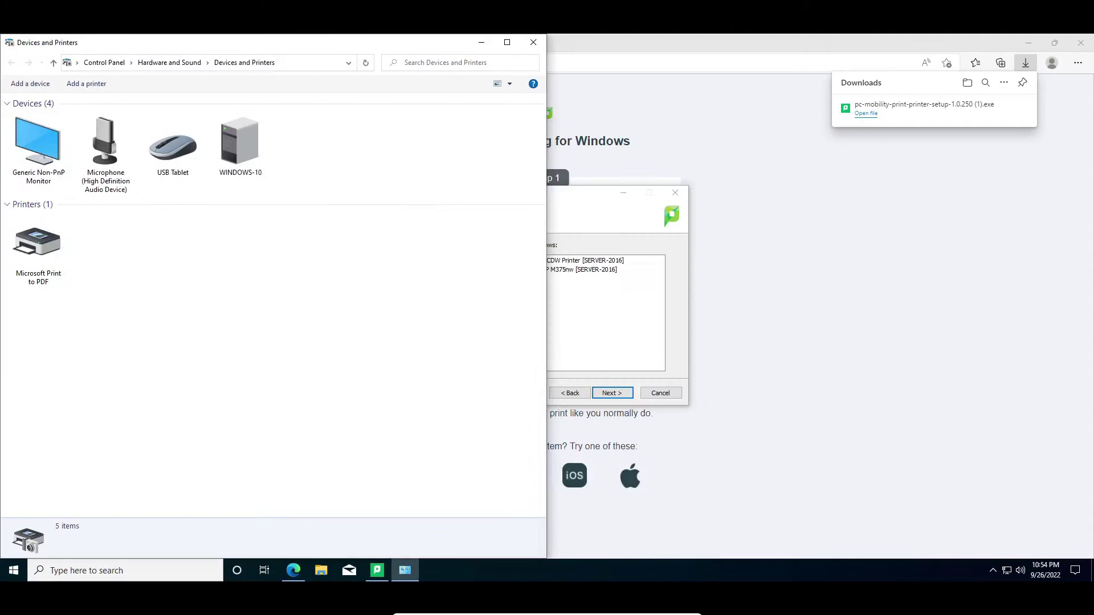
pyautogui.press('Return')
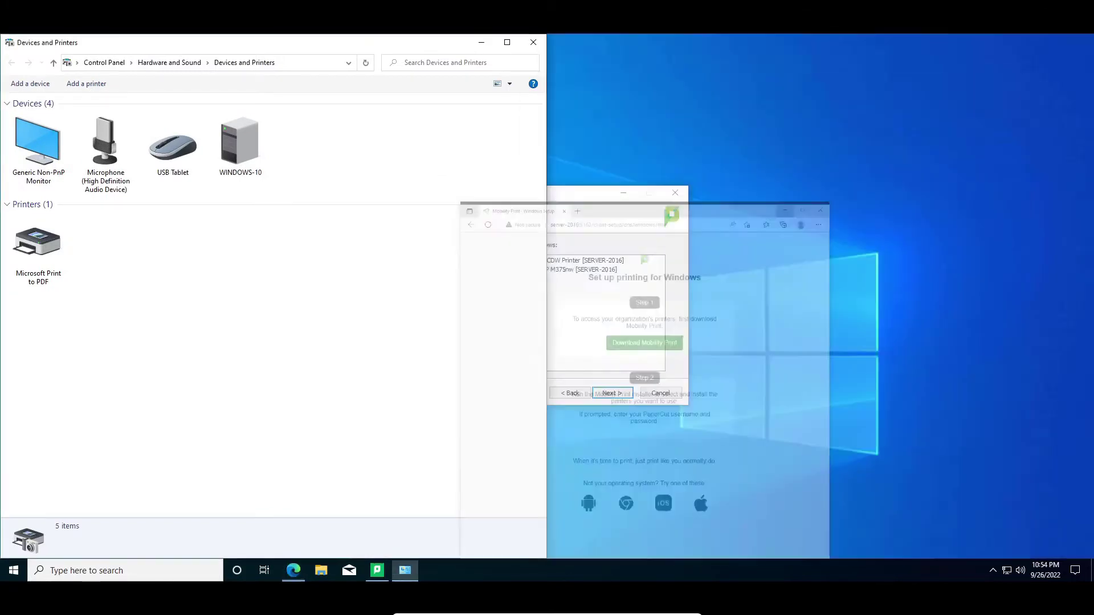
pyautogui.click(1028, 42)
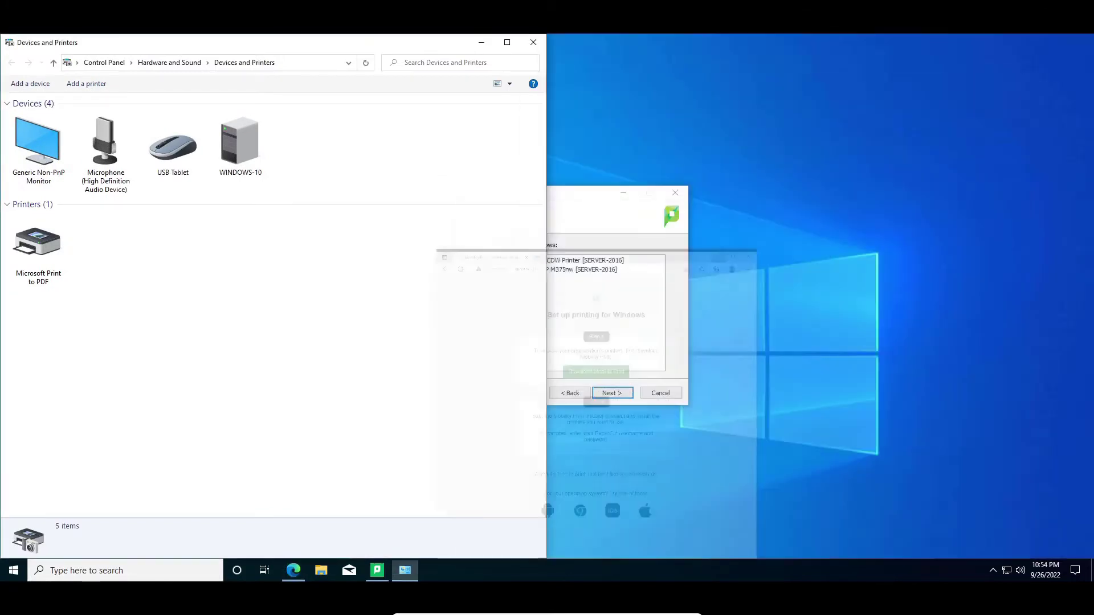
pyautogui.moveTo(571, 195); pyautogui.dragTo(886, 179)
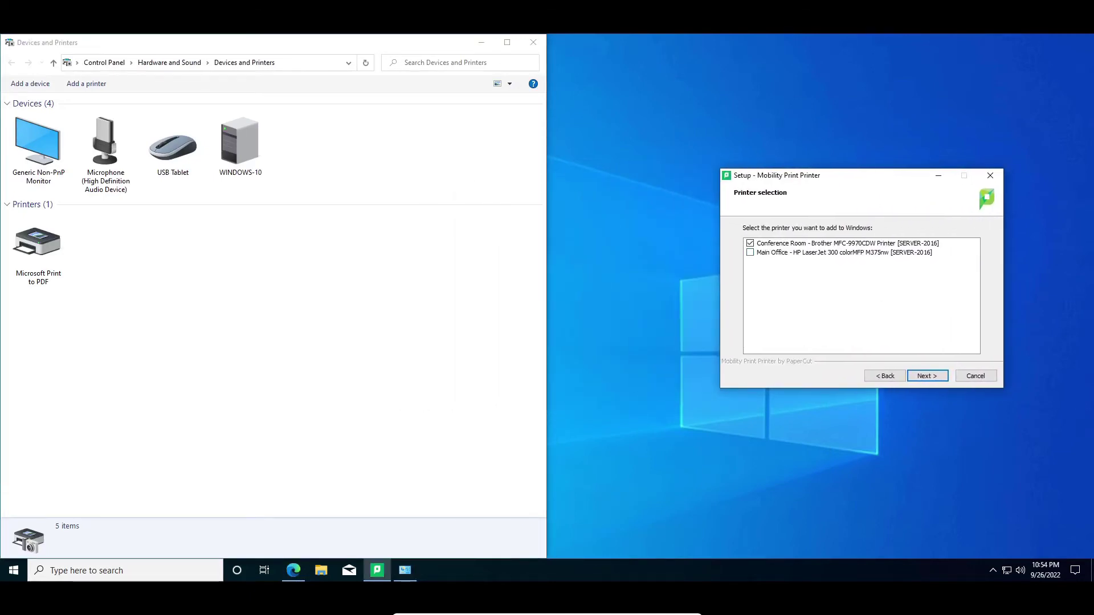
# Step: Include the Main Office HP LaserJet with the Conference Room Brother printer, install both and finish the setup wizard
pyautogui.click(750, 252)
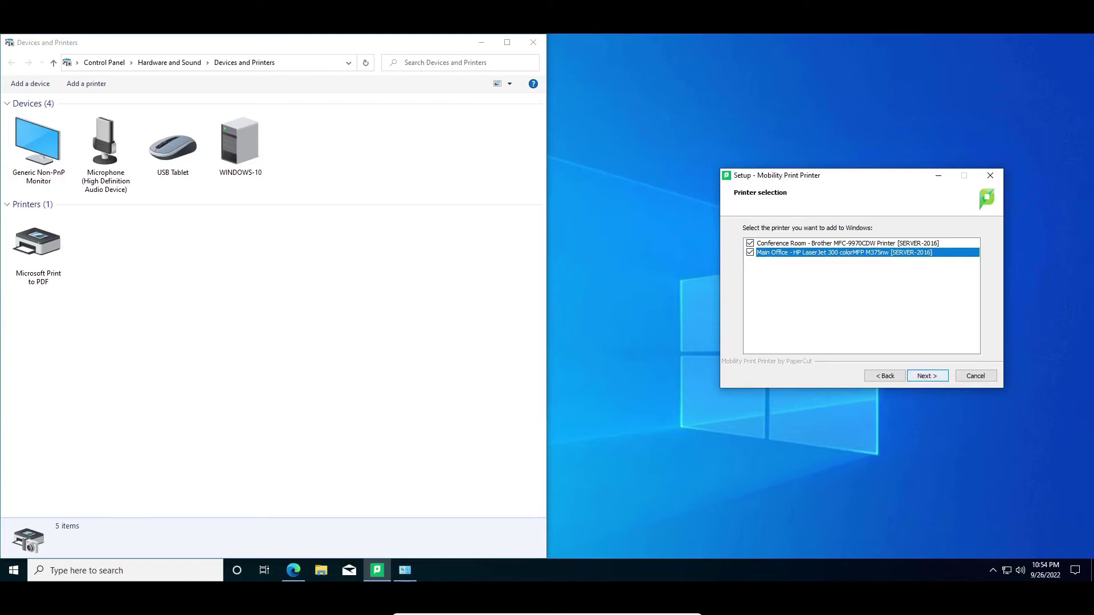
pyautogui.click(928, 376)
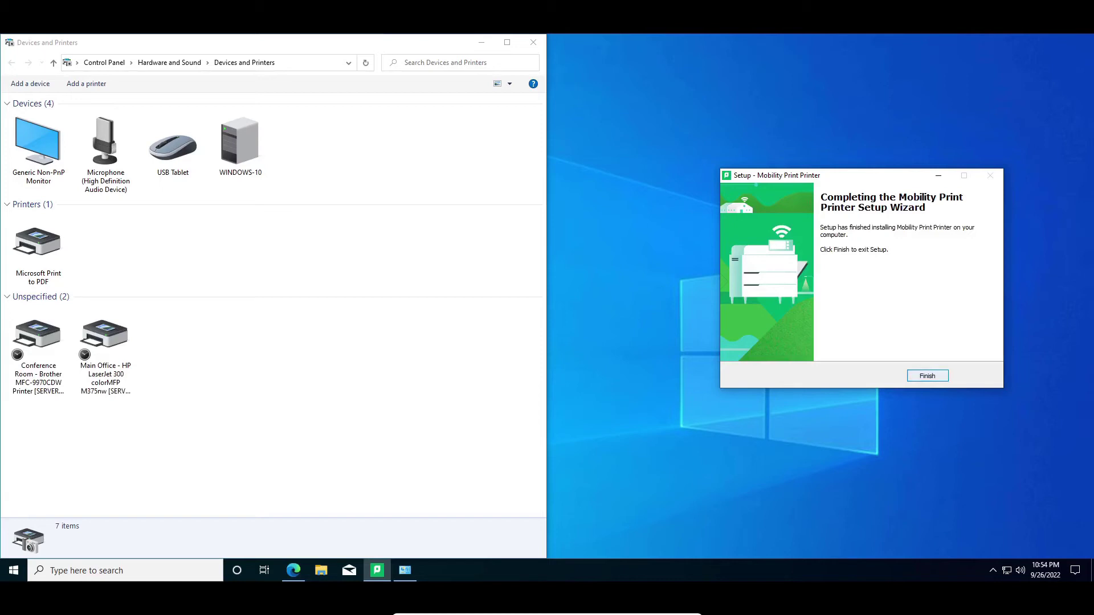
pyautogui.click(928, 376)
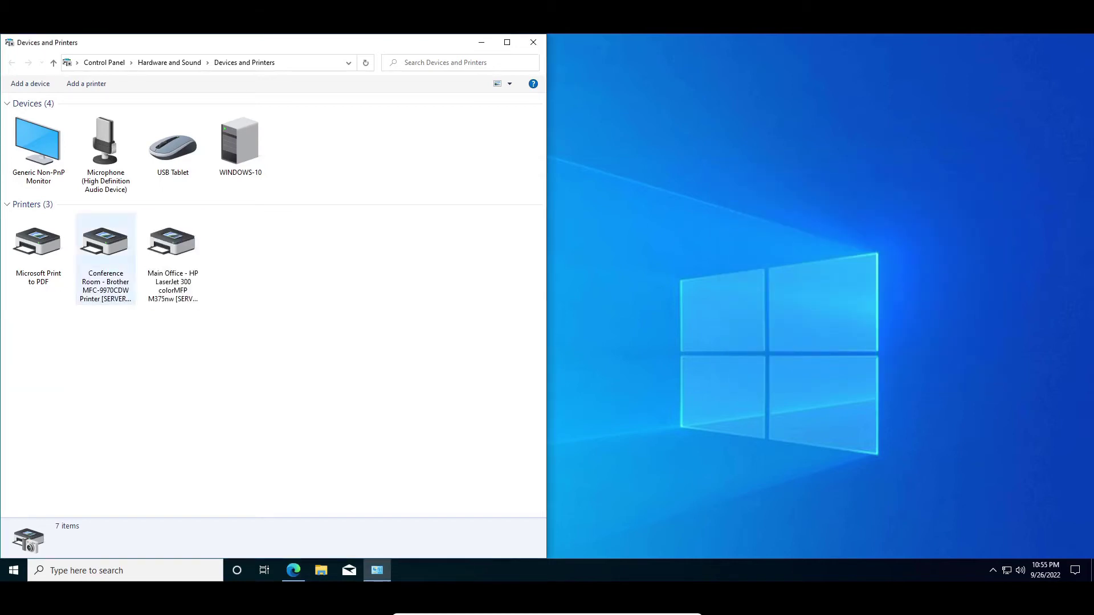
# Step: Print a test page from the properties of the Conference Room Brother MFC-9970CDW printer
pyautogui.rightClick(98, 245)
pyautogui.click(142, 291)
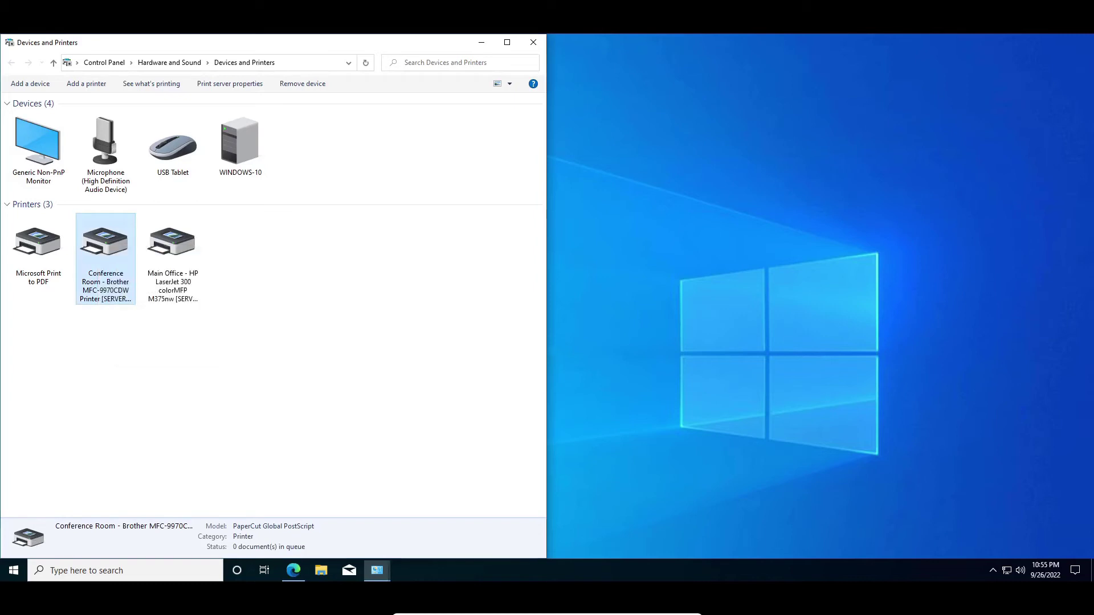
pyautogui.click(345, 514)
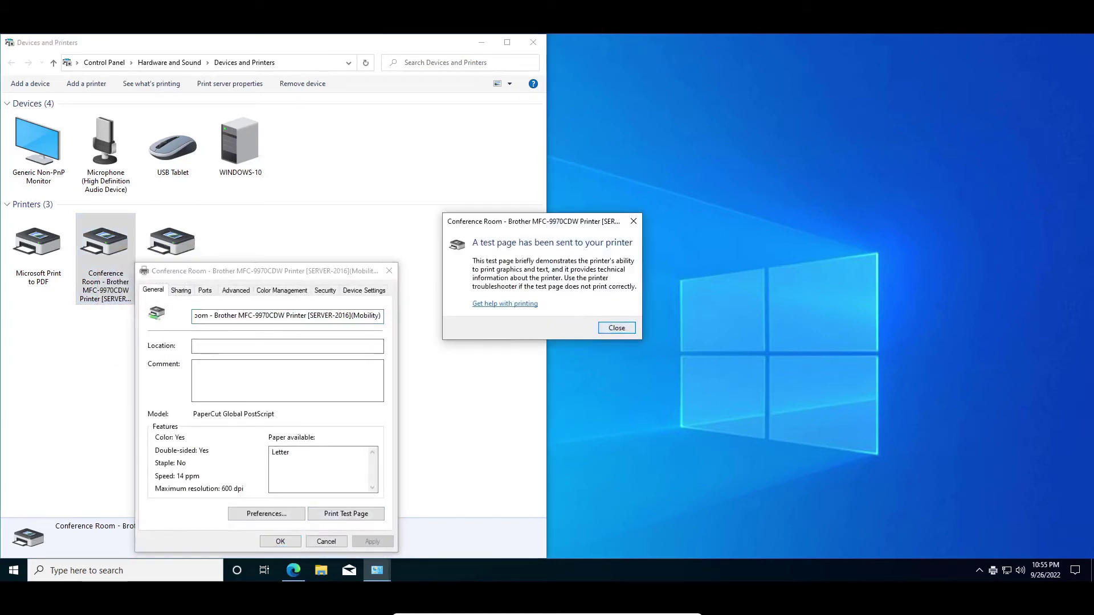
# Step: Dismiss the test page confirmation for the Conference Room Brother printer
pyautogui.click(616, 328)
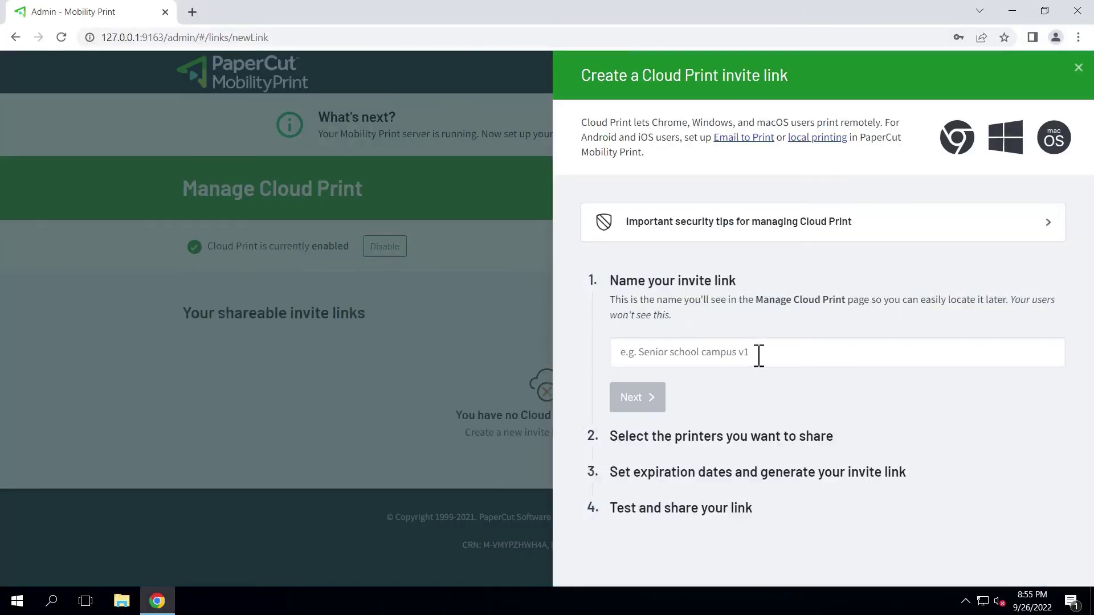
# Step: Name the new Cloud Print invite link "uTSPhere" and skip the printer selection so all published printers are shared
pyautogui.click(696, 352)
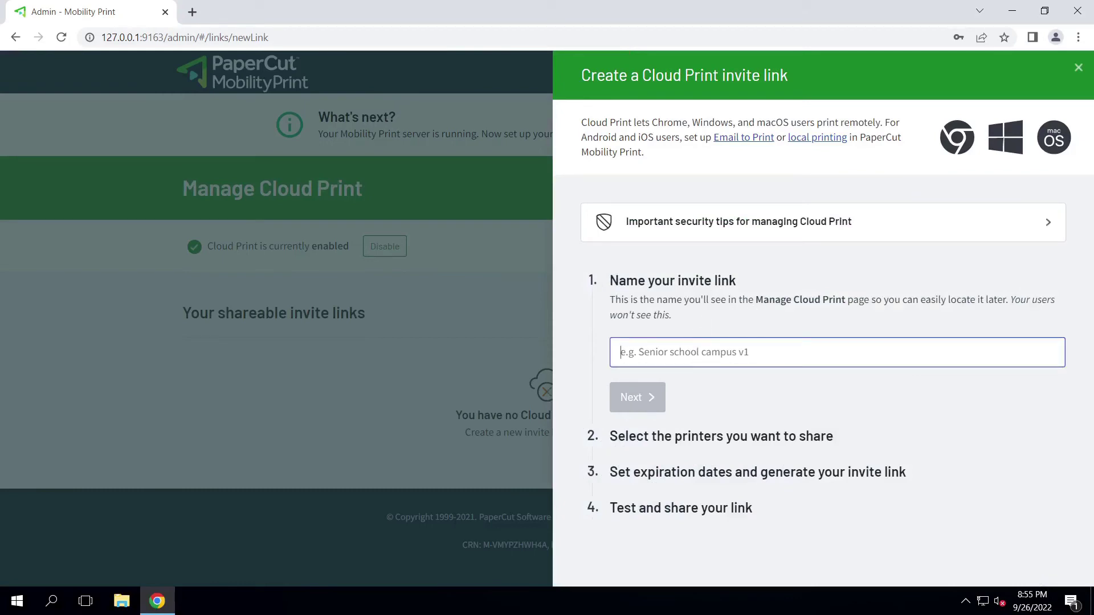
pyautogui.write('uTSP')
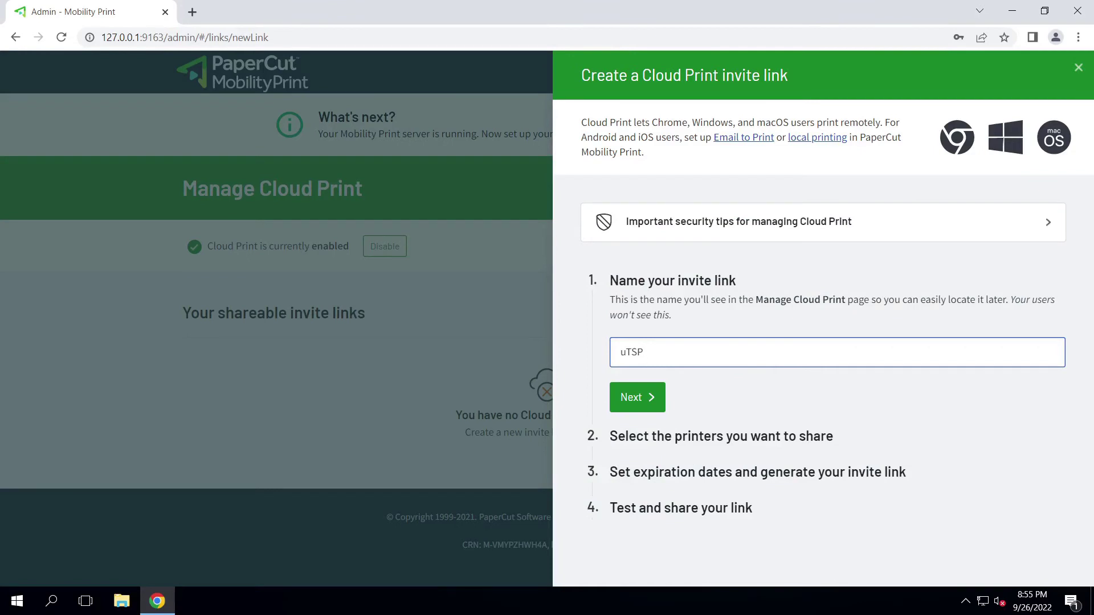
pyautogui.write('here')
pyautogui.click(638, 397)
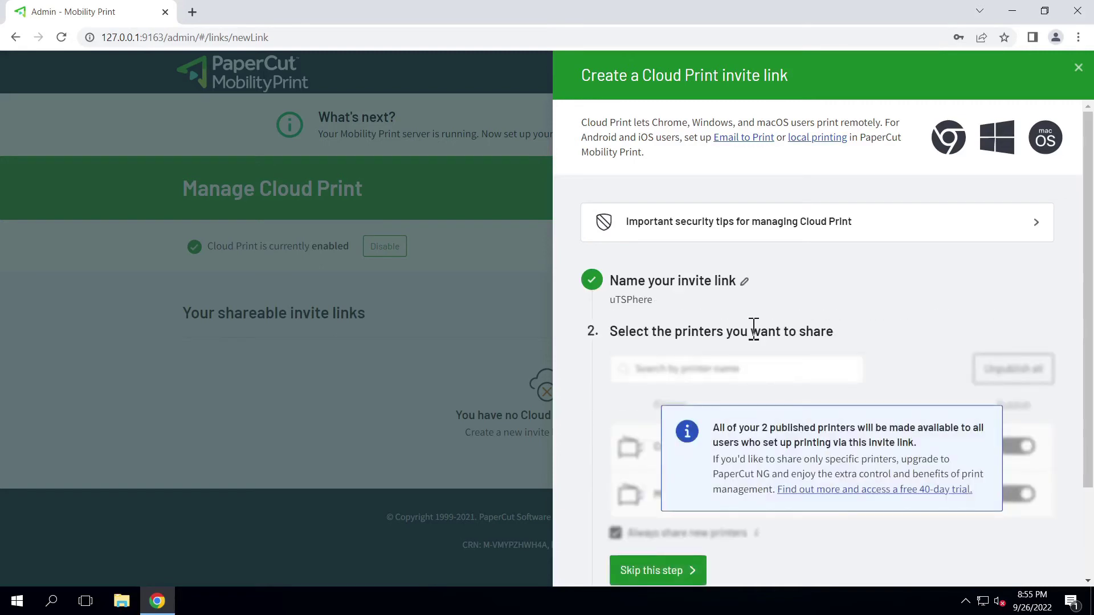
pyautogui.scroll(-1, 753, 329)
pyautogui.scroll(-1, 817, 341)
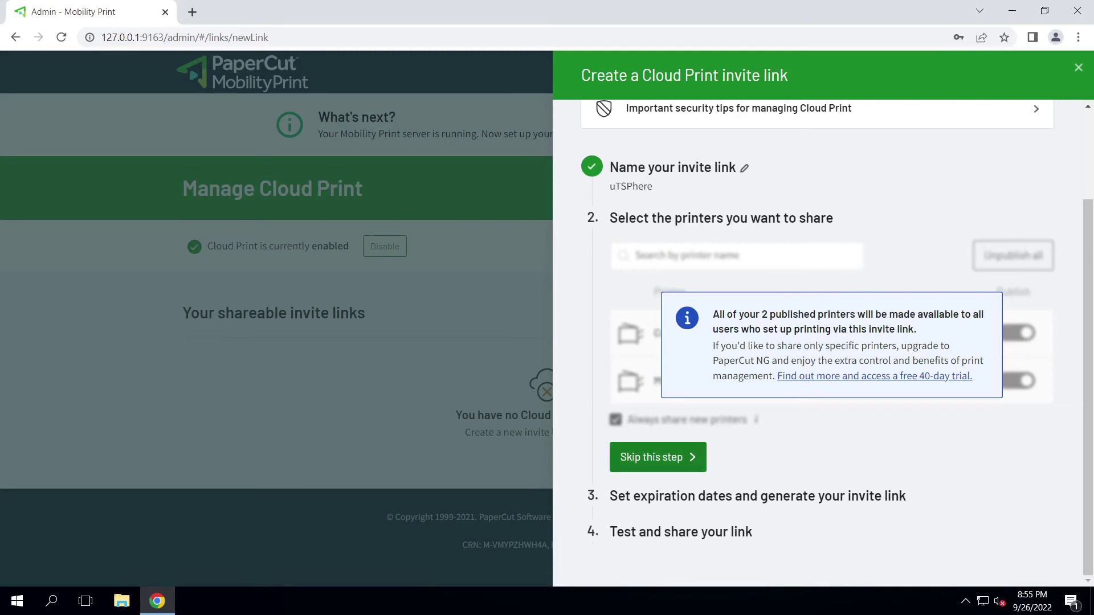
pyautogui.click(671, 457)
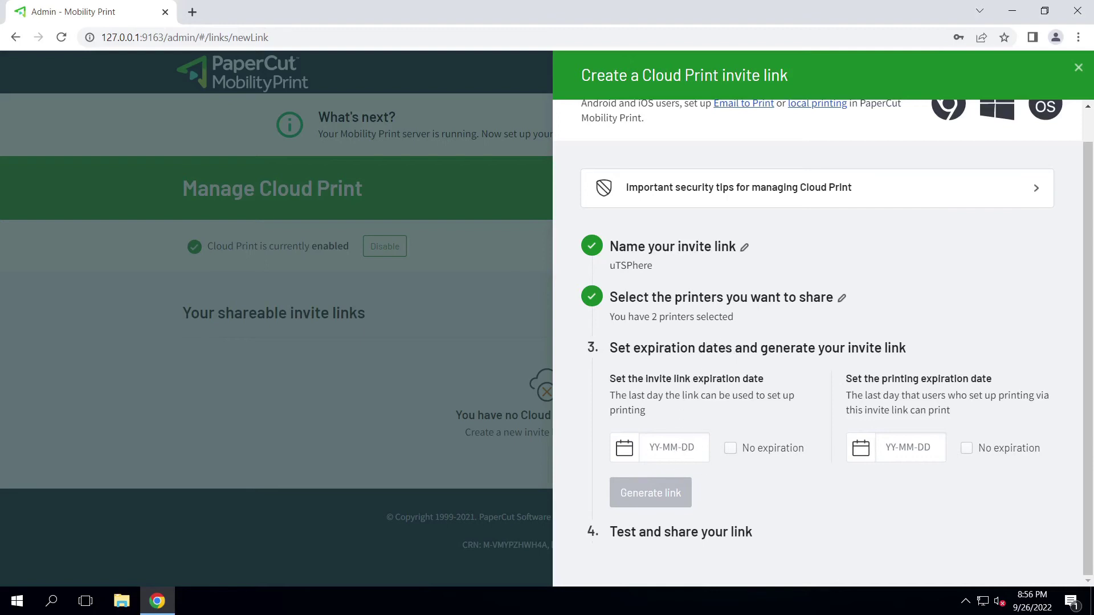
# Step: Set both the invite link and the printing to no expiration and generate the link
pyautogui.click(730, 448)
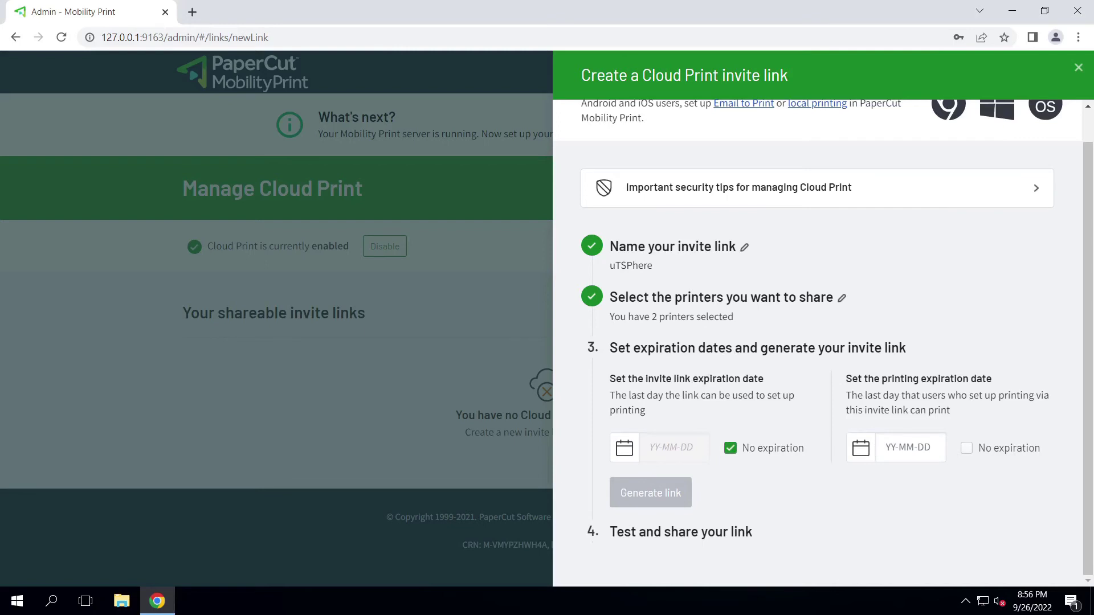
pyautogui.click(967, 448)
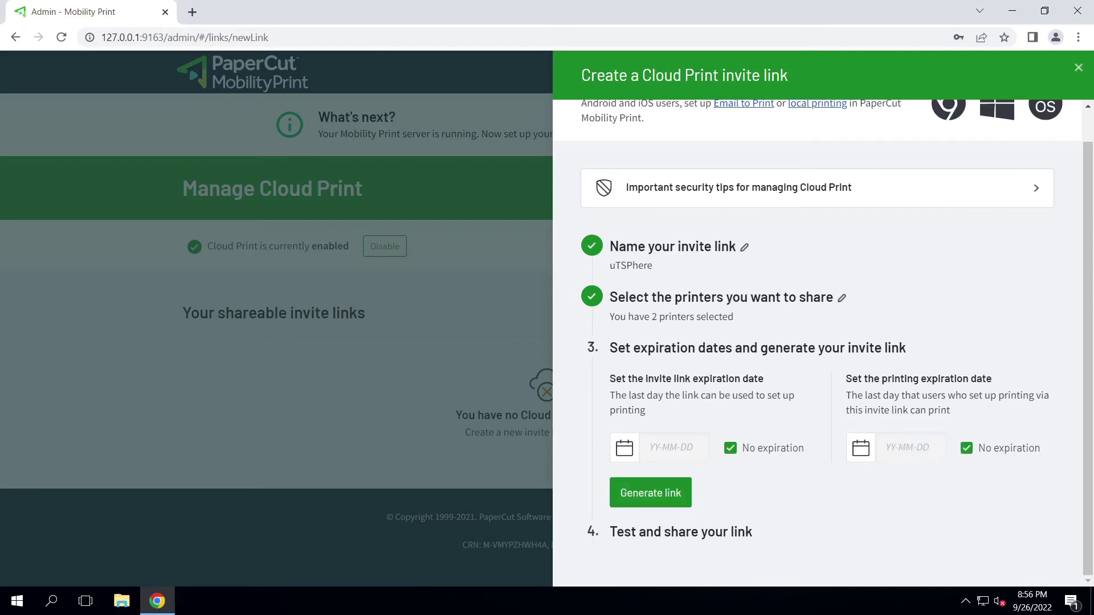
pyautogui.click(650, 492)
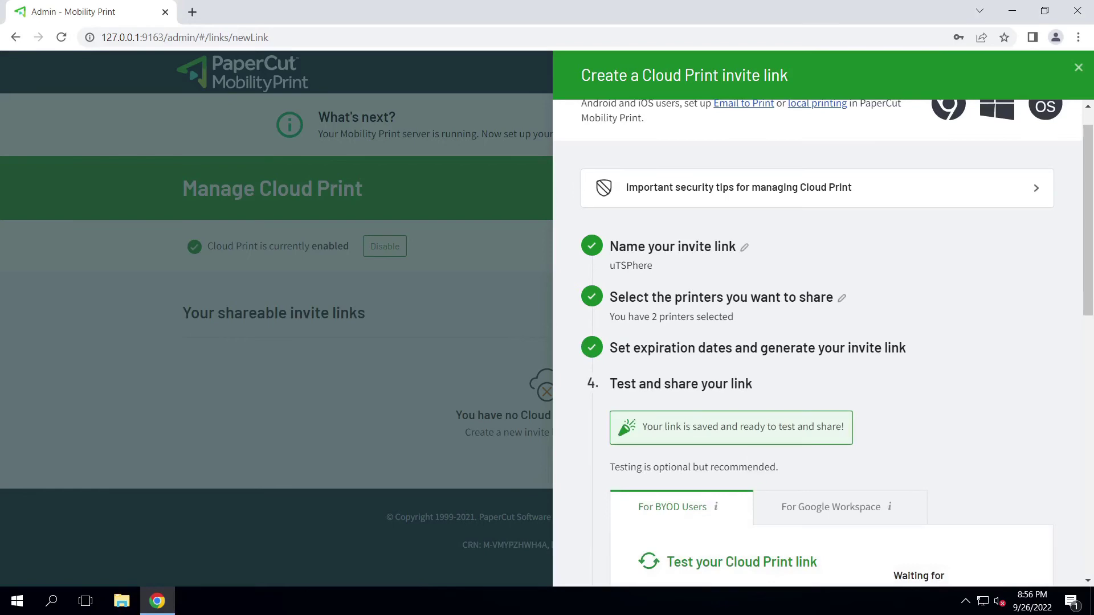
# Step: Copy the generated BYOD invite link with its token and open it in the Windows client's Edge browser
pyautogui.scroll(-2, 817, 343)
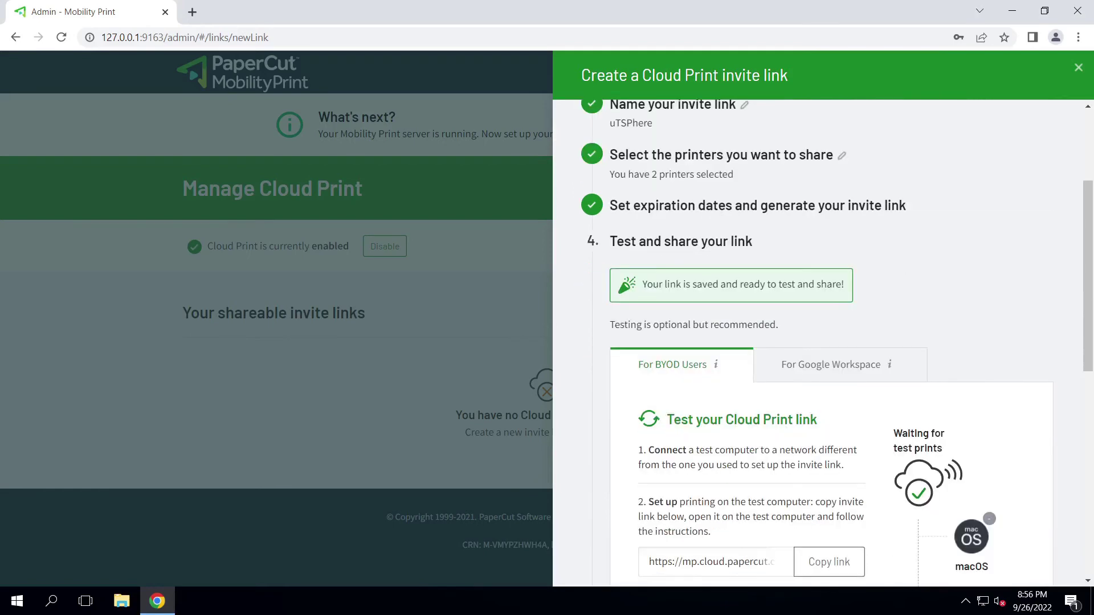
pyautogui.scroll(-1, 821, 341)
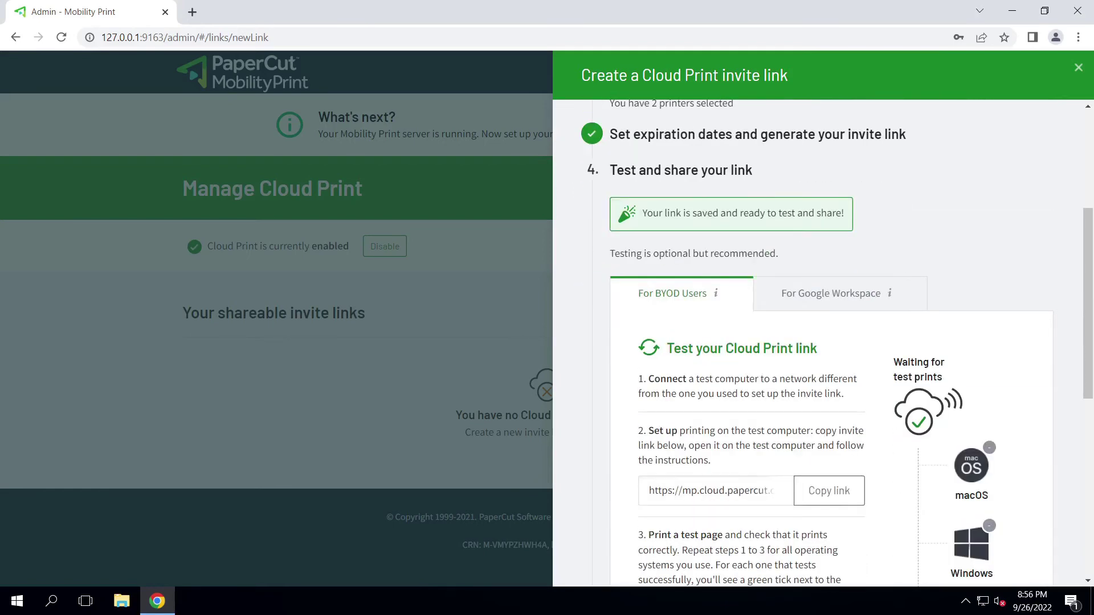
pyautogui.moveTo(716, 489); pyautogui.dragTo(815, 491)
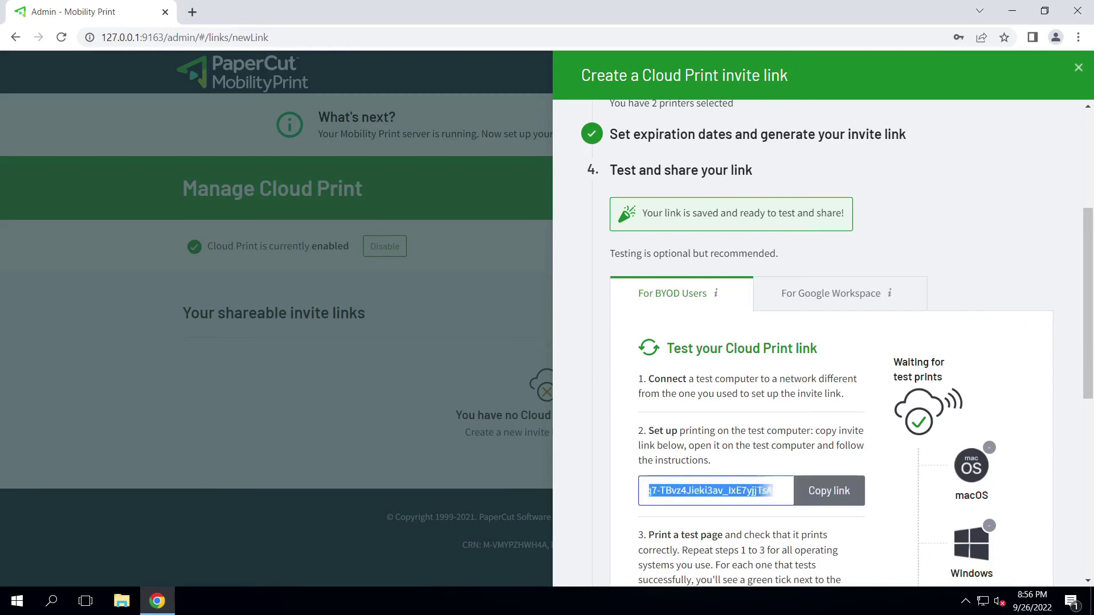
pyautogui.click(731, 489)
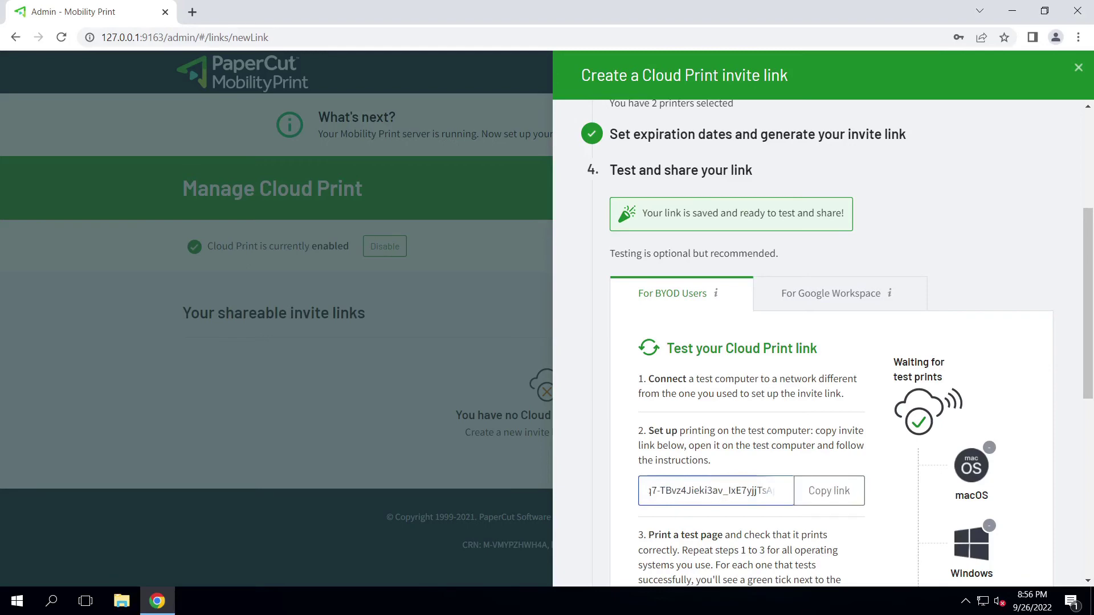
pyautogui.click(828, 491)
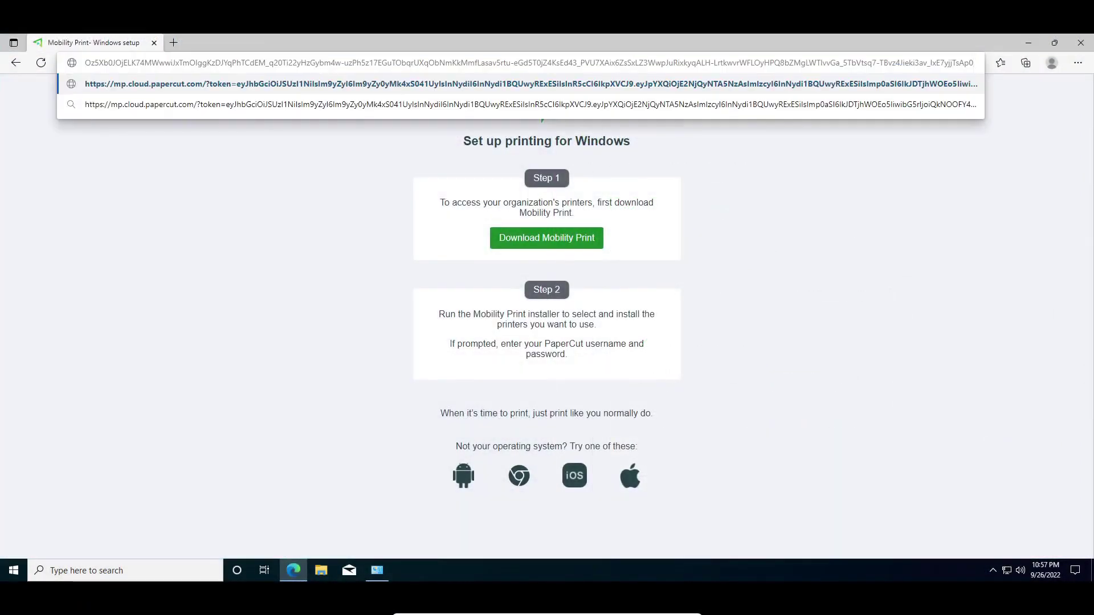
pyautogui.press('Return')
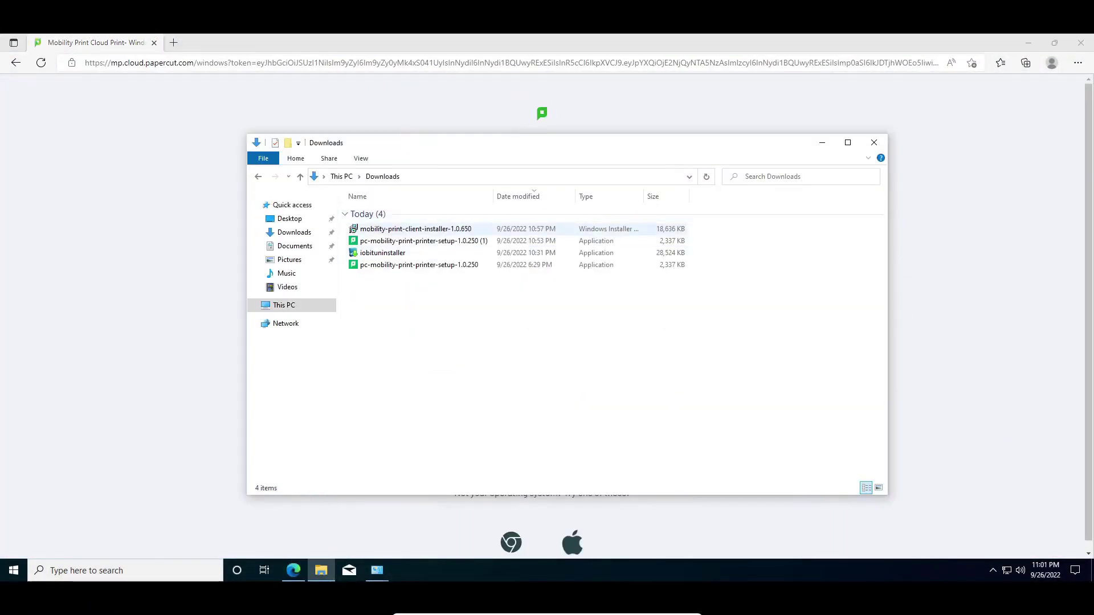
# Step: Run mobility-print-client-installer-1.0.650 from Downloads, close the Downloads window and proceed through the client setup wizard's welcome page
pyautogui.doubleClick(416, 229)
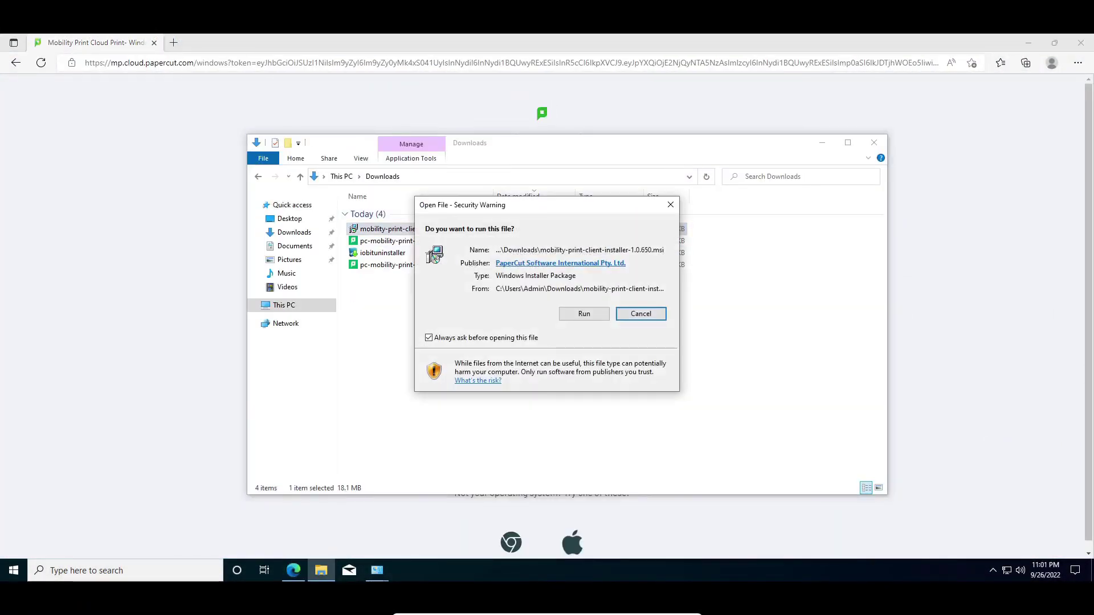
pyautogui.click(584, 314)
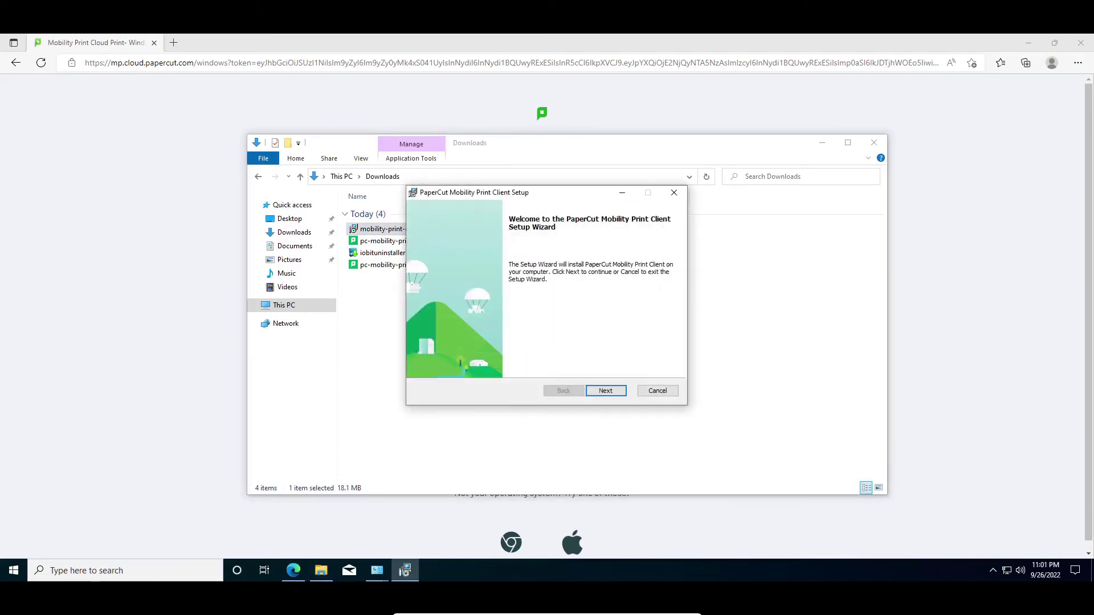
pyautogui.click(874, 143)
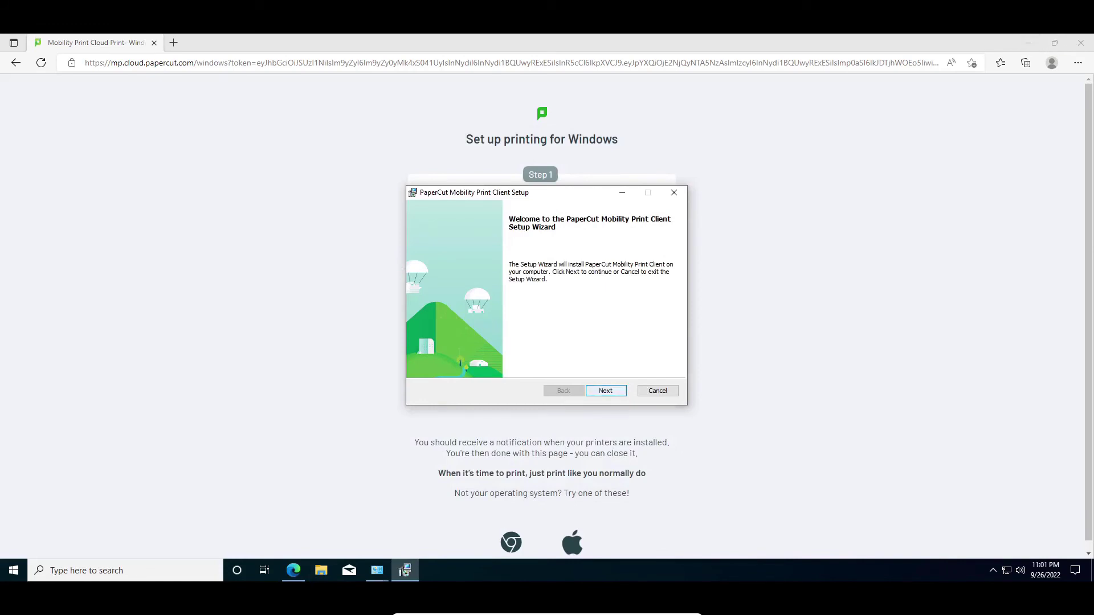
pyautogui.click(605, 391)
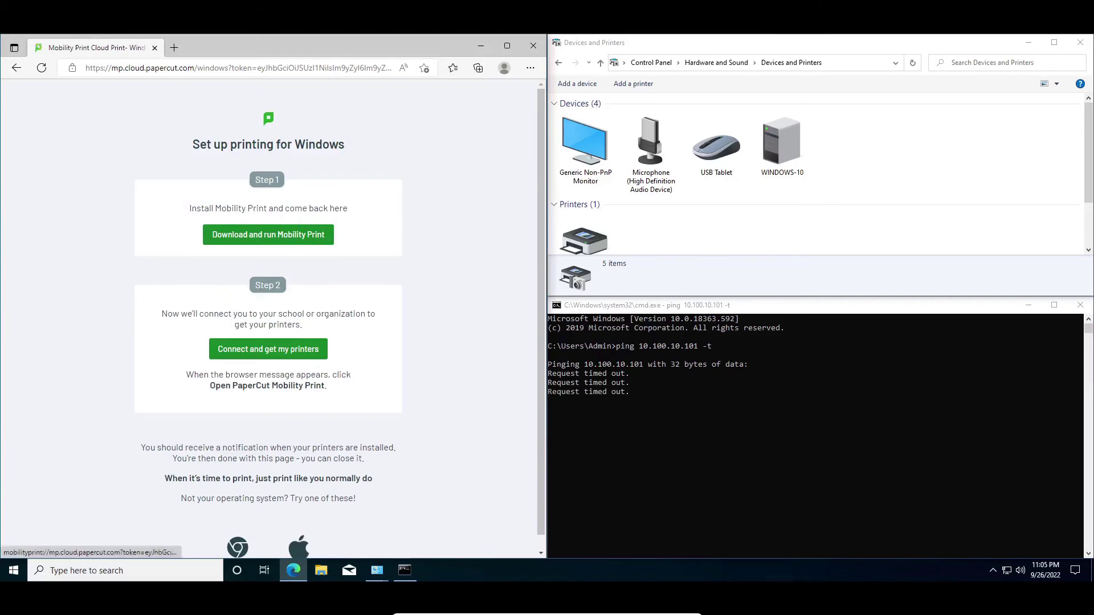
# Step: Connect to the organization from the Windows setup page to fetch its printers, and view the Printers group in Devices and Printers
pyautogui.click(268, 351)
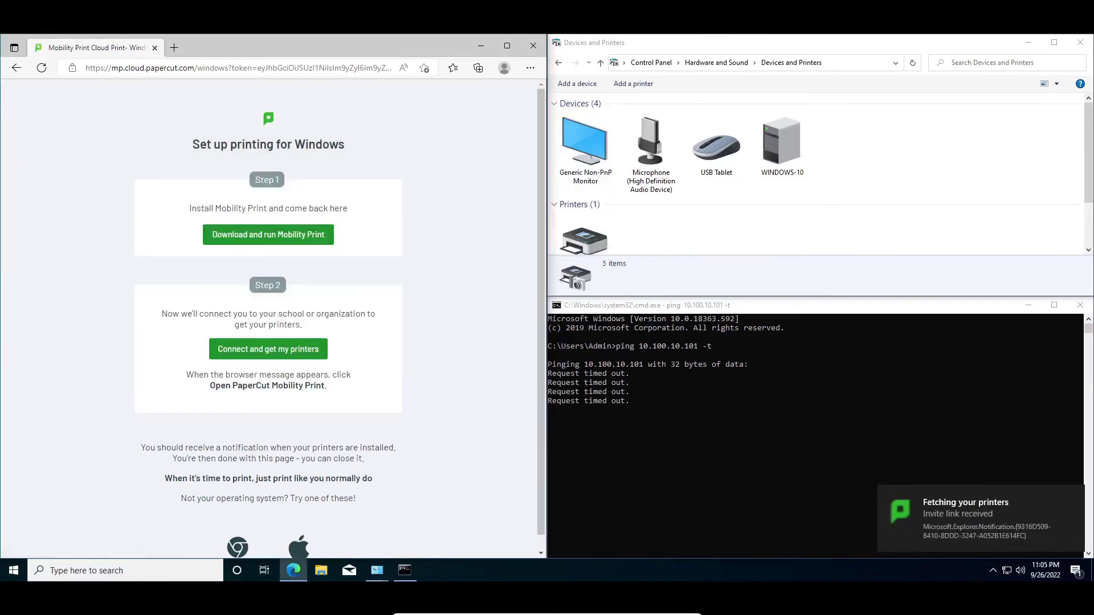
pyautogui.scroll(-1, 816, 174)
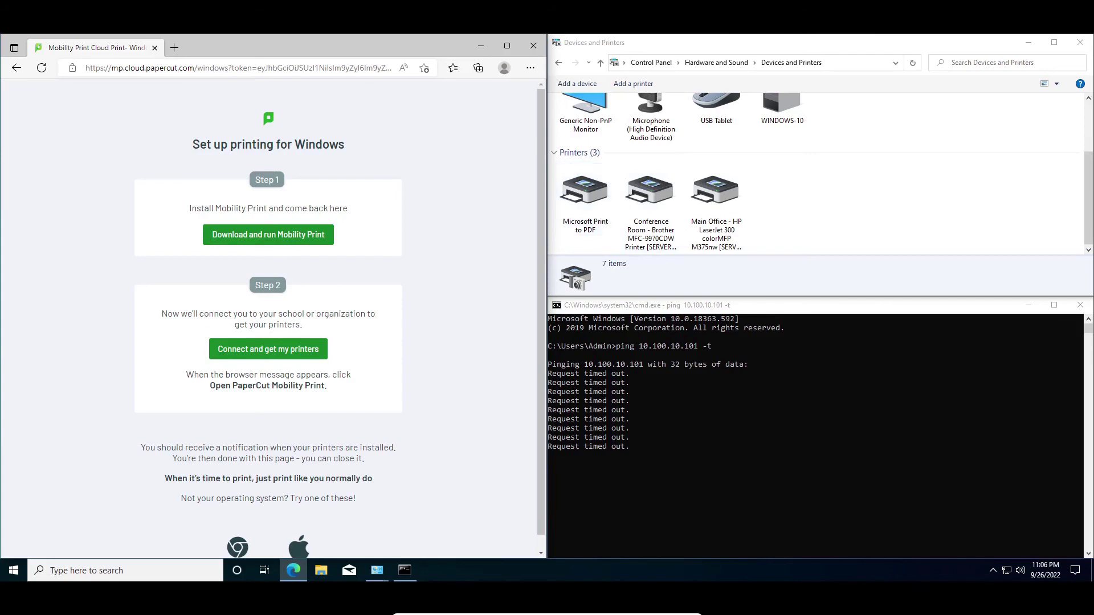
# Step: Print a test page from the Cloud Print Conference Room Brother MFC-9970CDW printer's properties, then close the confirmation and properties
pyautogui.rightClick(651, 194)
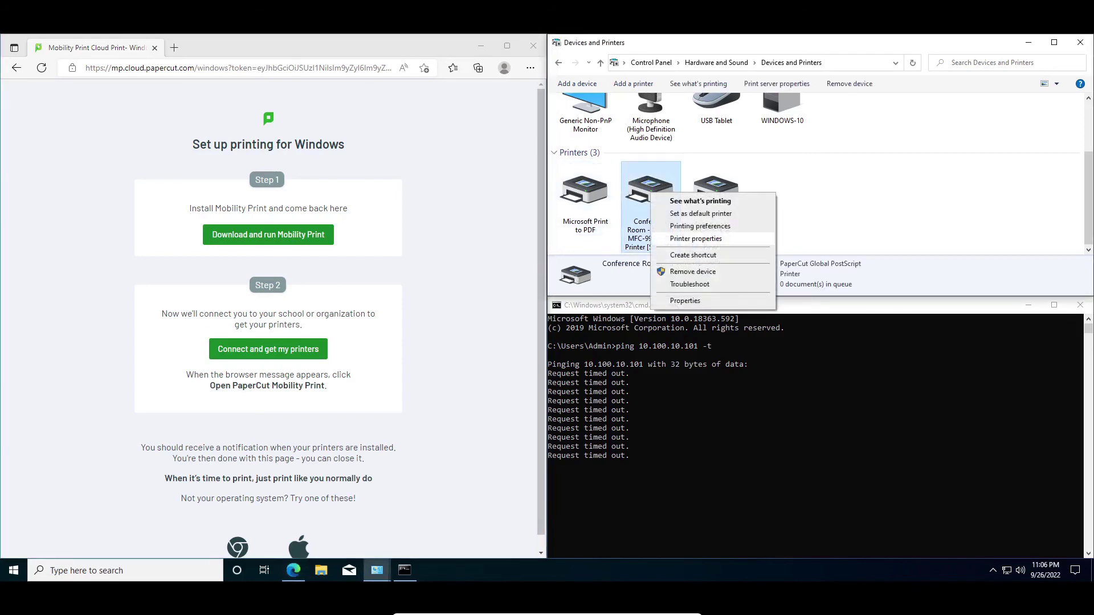
pyautogui.click(695, 239)
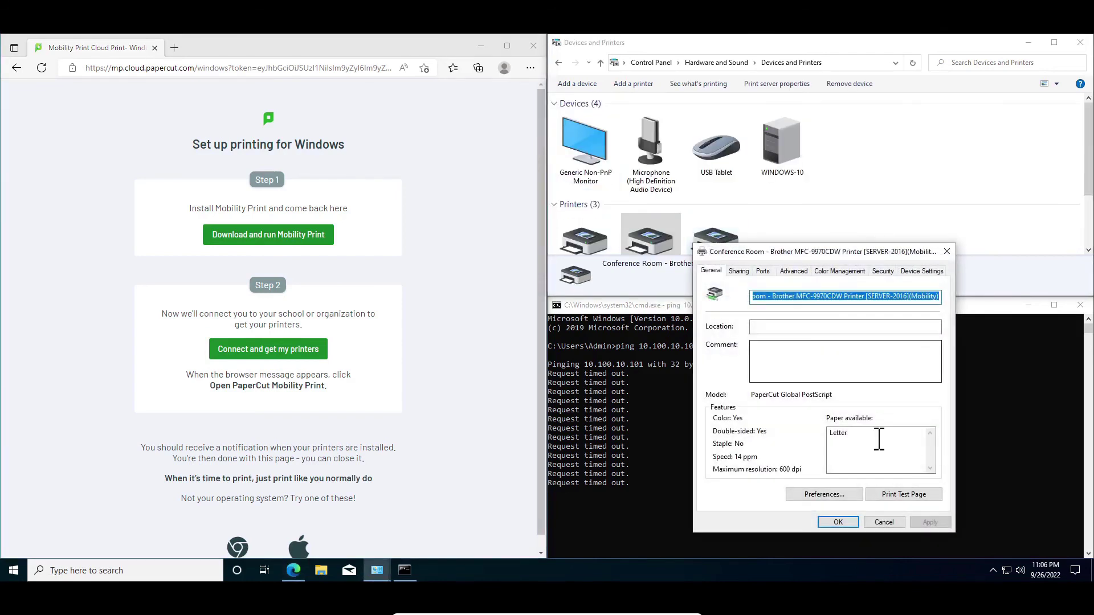
pyautogui.click(903, 495)
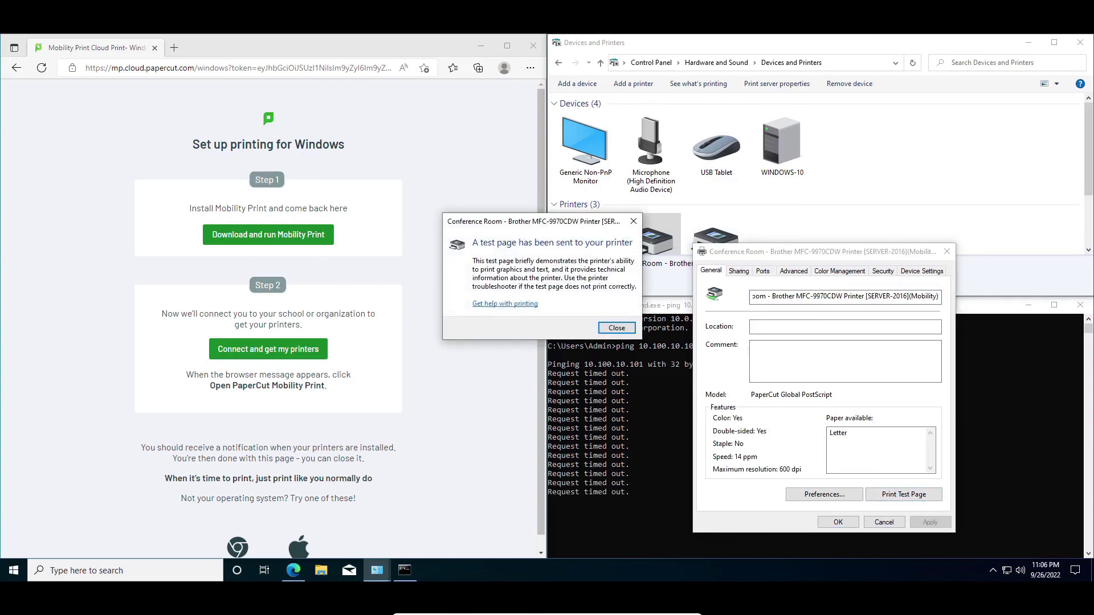
pyautogui.click(616, 328)
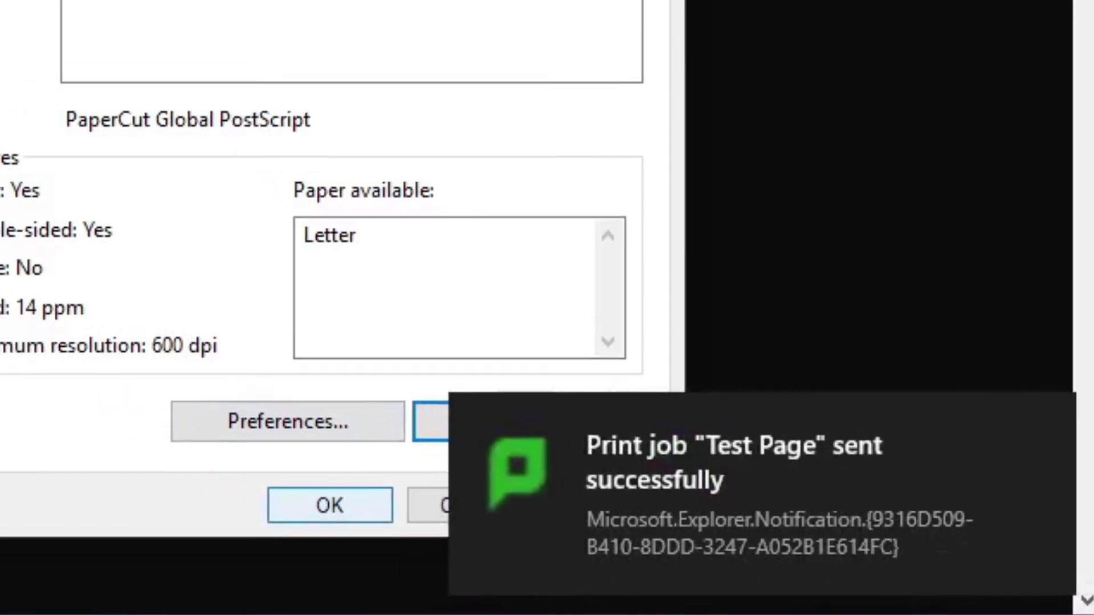
pyautogui.click(276, 503)
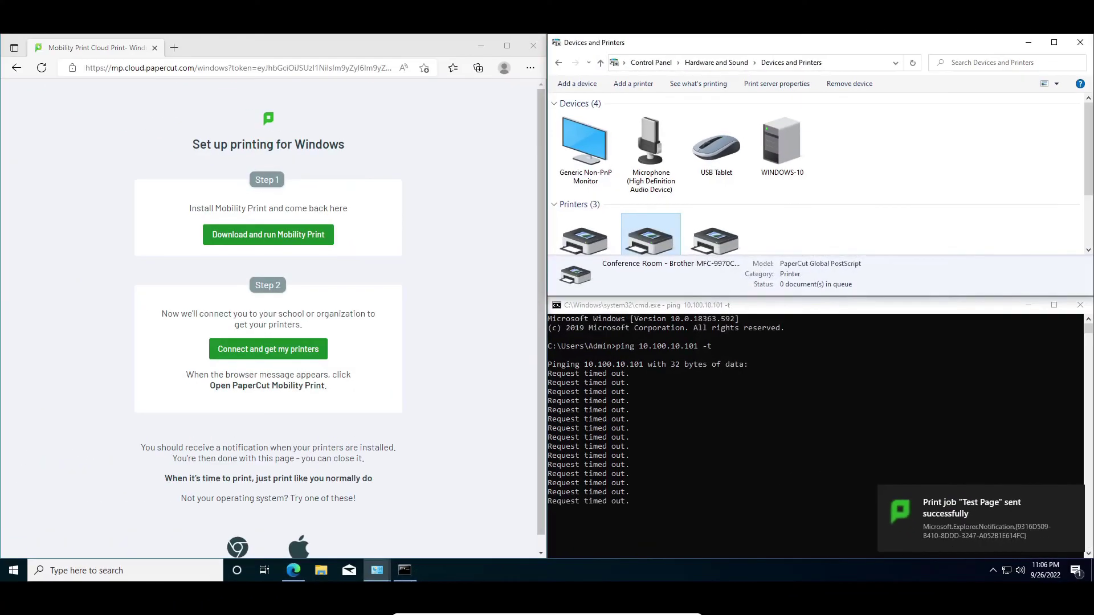